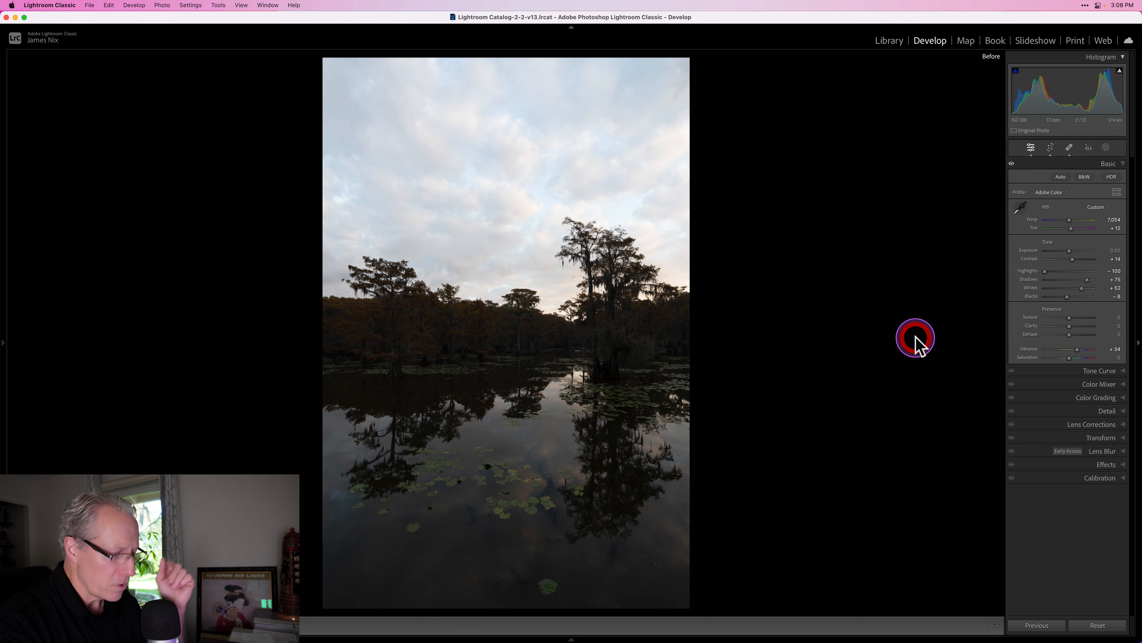
Compare the edited photo with its unedited version
key(backslash)
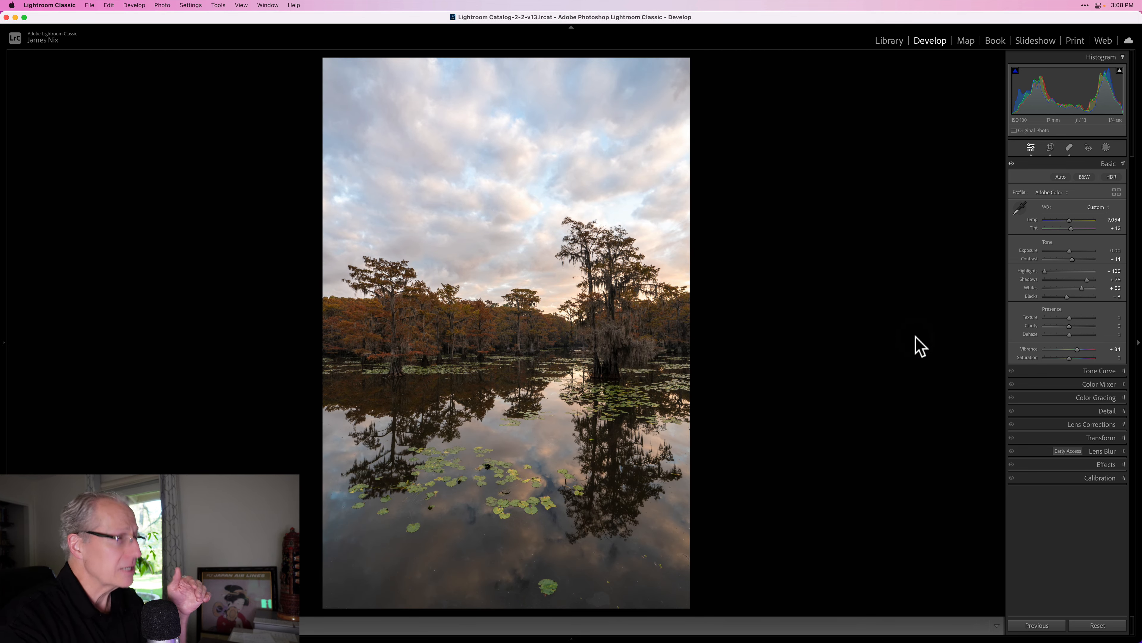
key(backslash)
key(backslash)
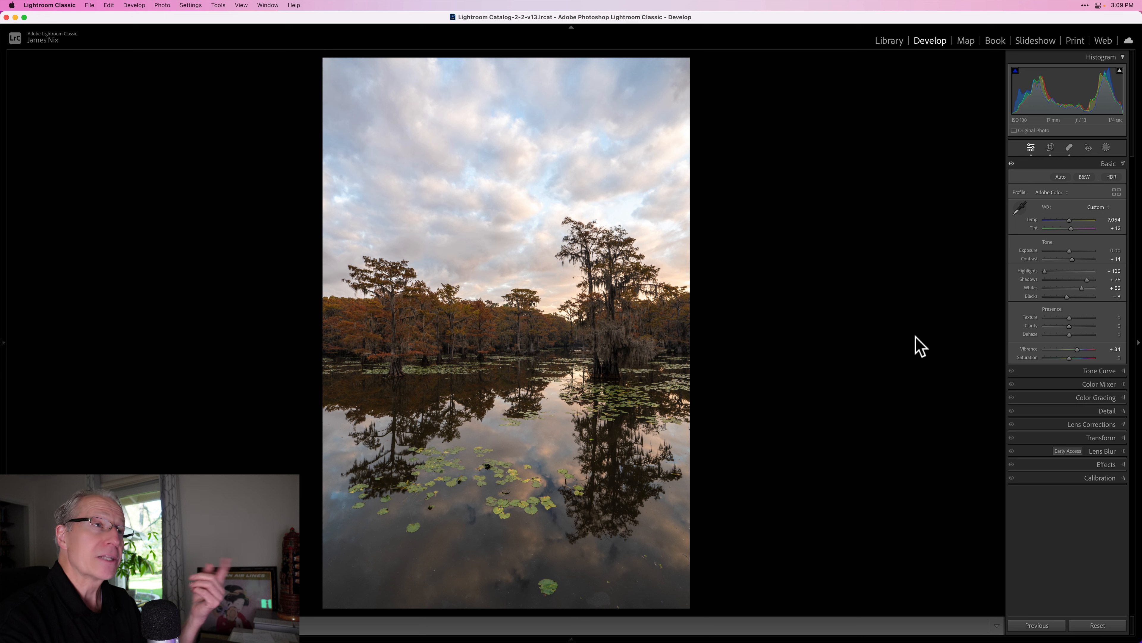
Create a brush mask with Auto Mask on and paint it over the band of trees along the horizon
click(1106, 148)
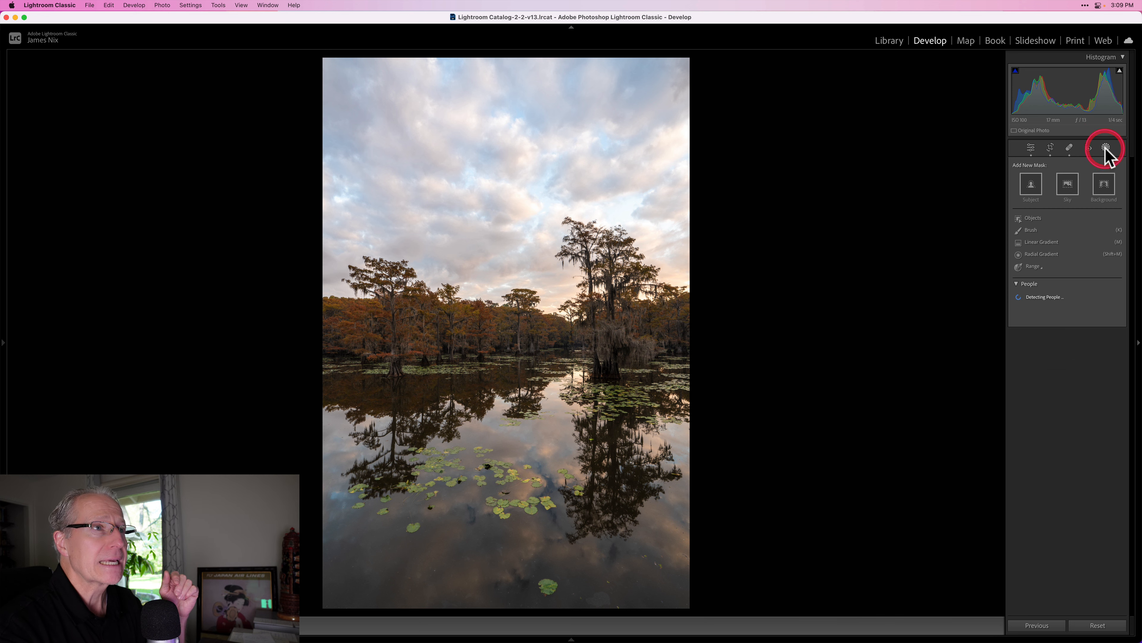
click(1029, 231)
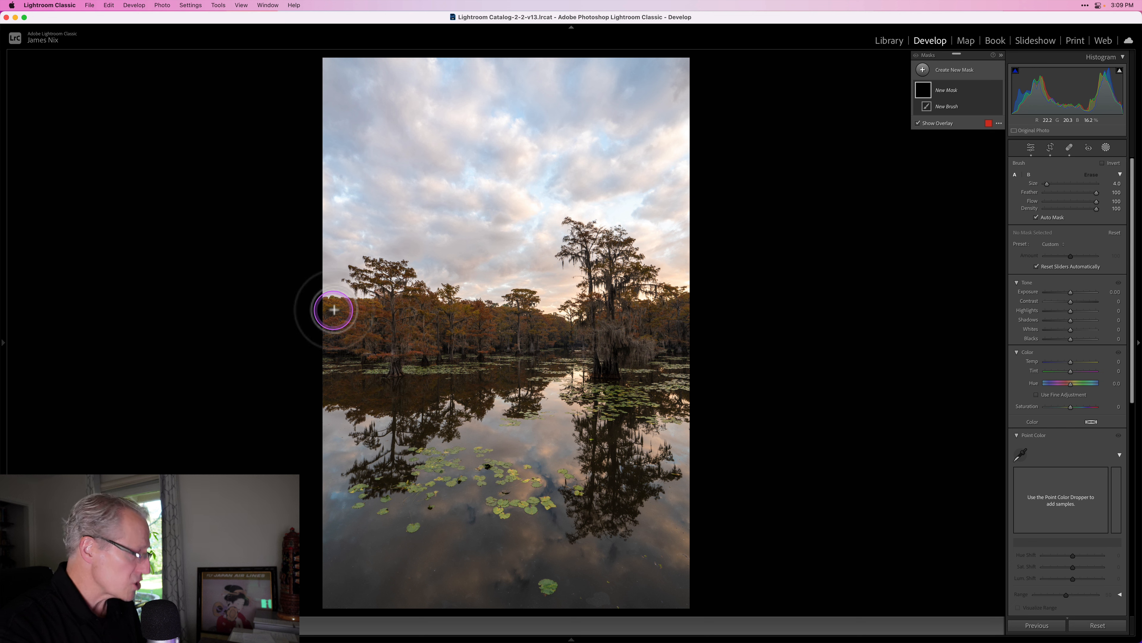
mouse_move(325, 309)
mouse_down()
mouse_move(418, 308)
mouse_move(403, 321)
mouse_up()
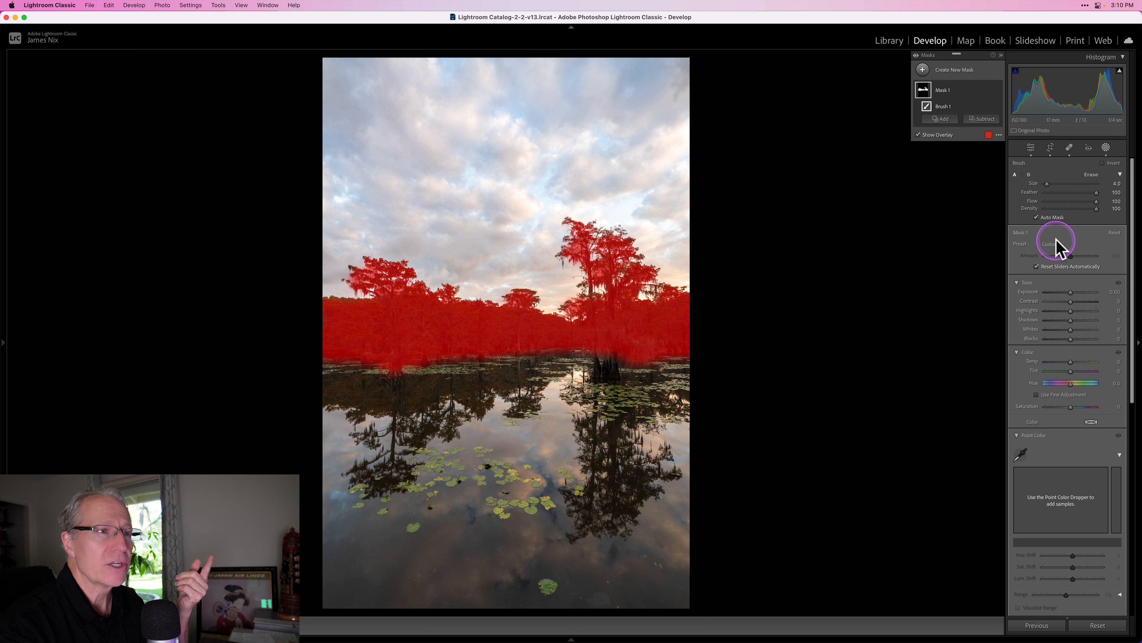
Collapse the Point Color, Color and Tone adjustment sections of the tree mask
scroll(1070, 378, down, 5)
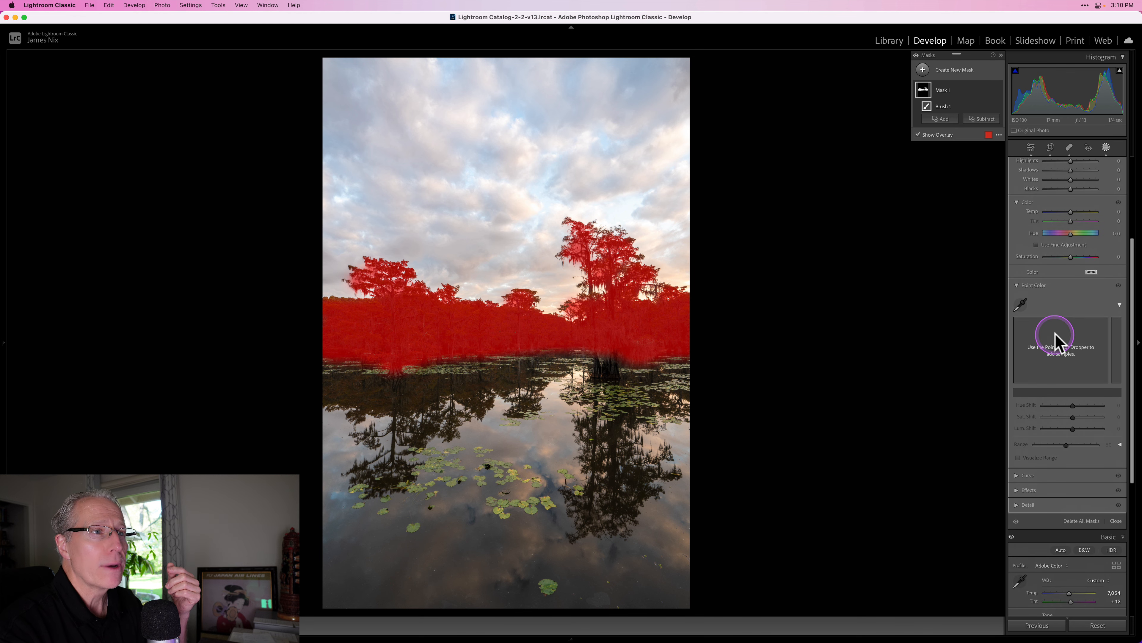
click(1018, 286)
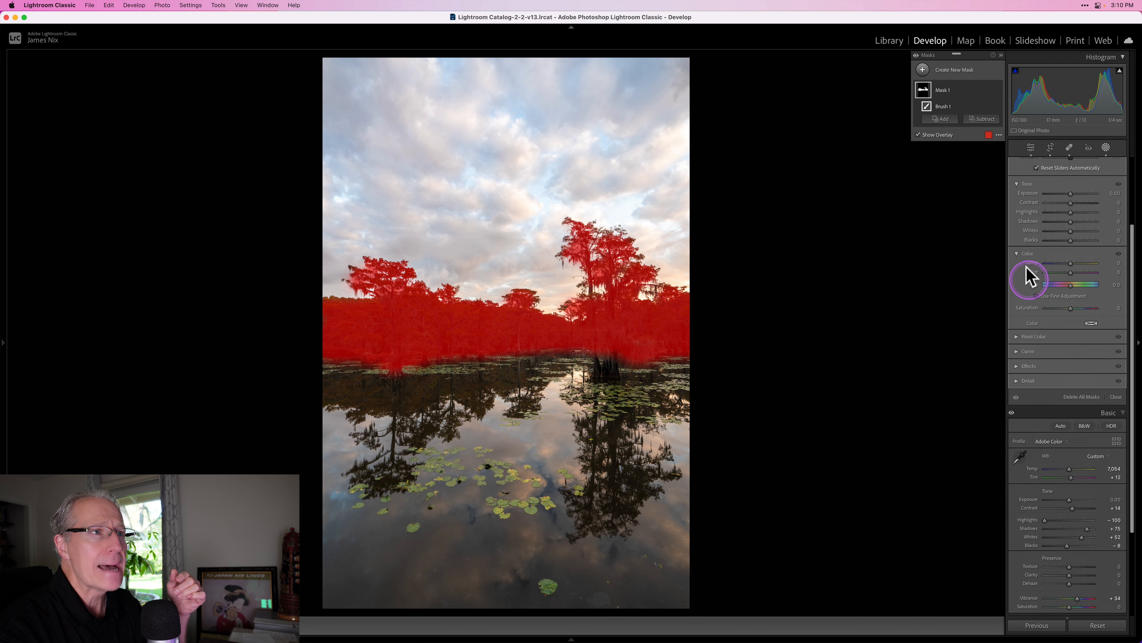
click(1017, 266)
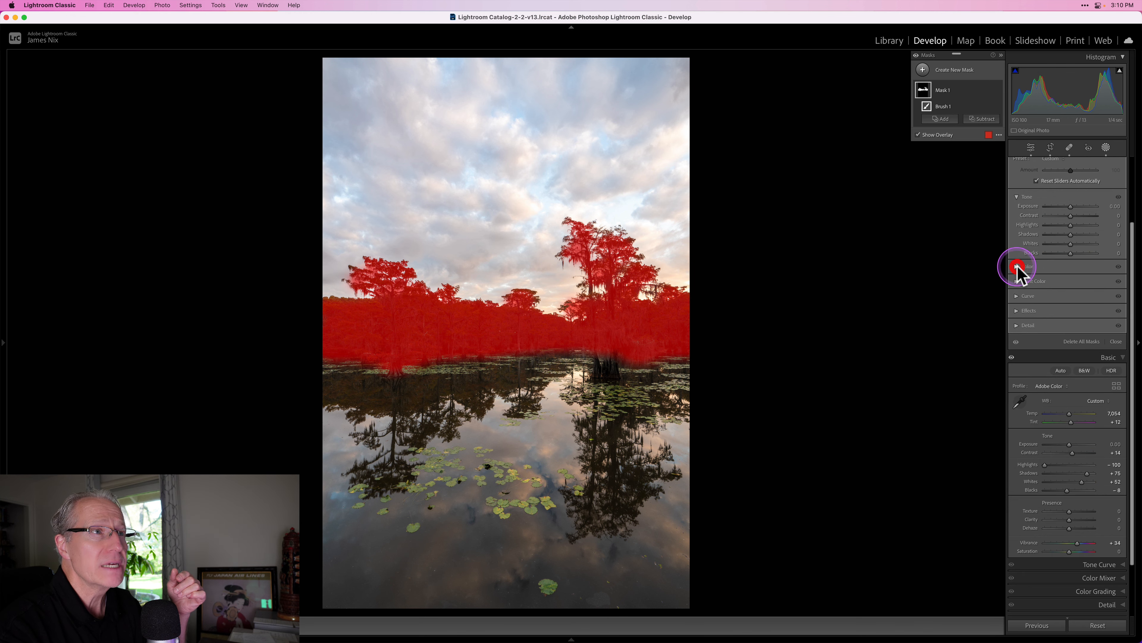
click(1018, 198)
scroll(1028, 232, up, 2)
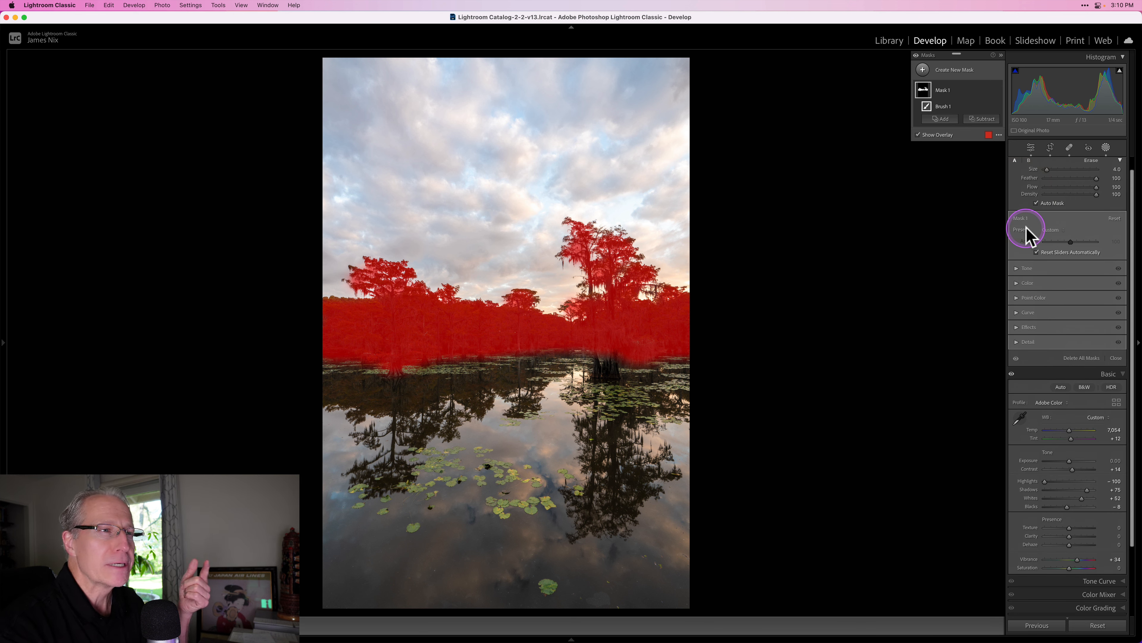
Sample the orange foliage with Point Color in the tree mask and set Hue Shift to -10, Sat Shift to 10 and Lum Shift to 76
click(1015, 298)
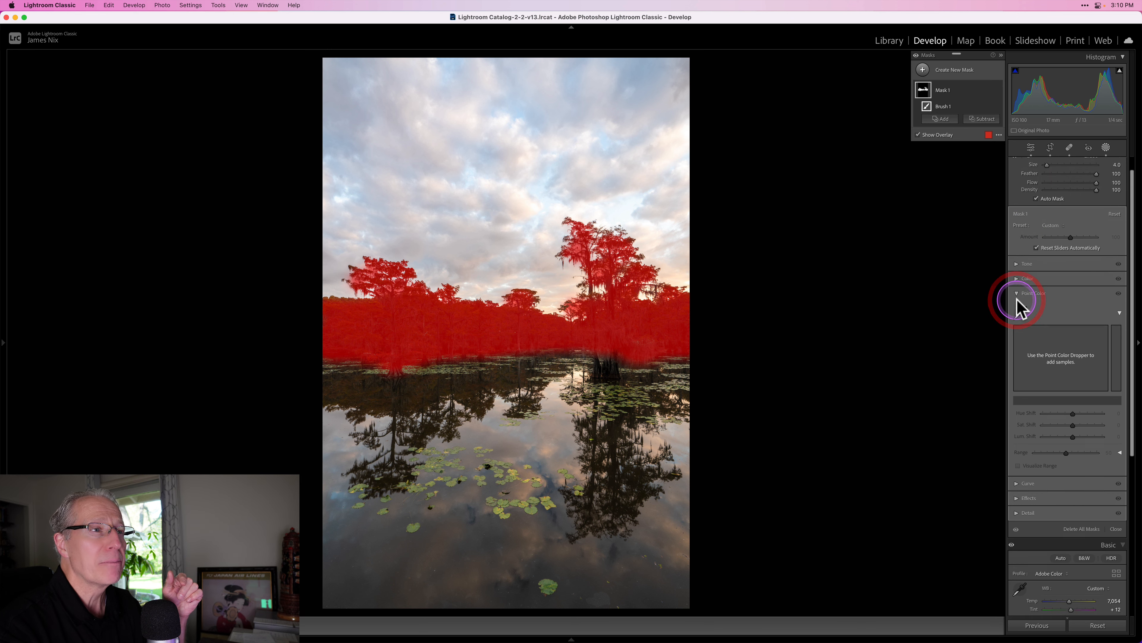
scroll(1019, 306, down, 3)
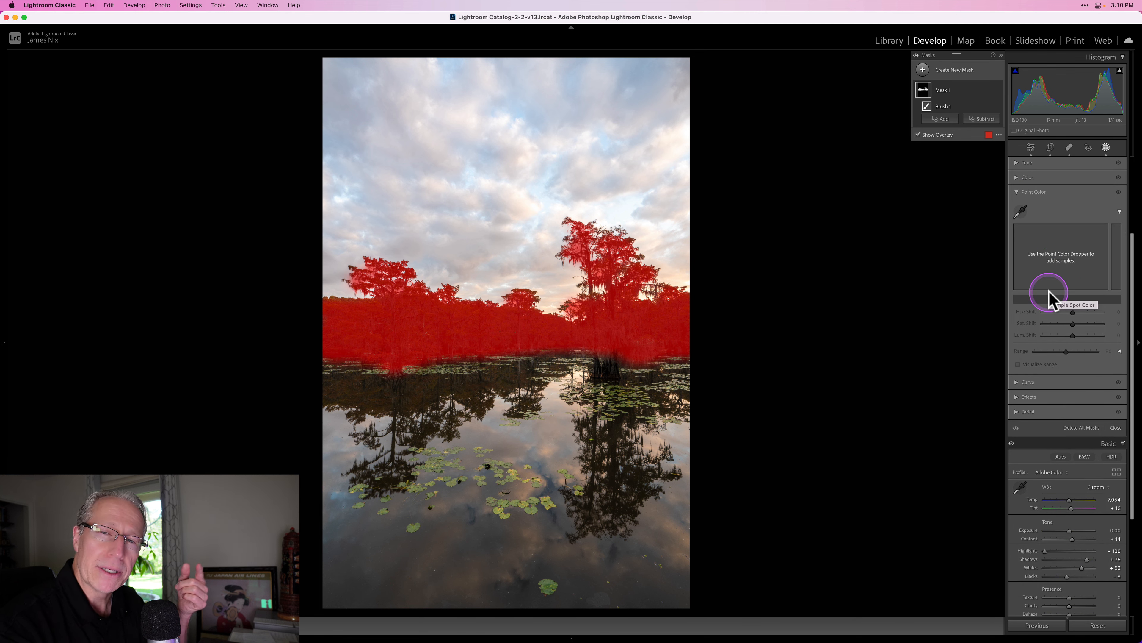
click(1021, 211)
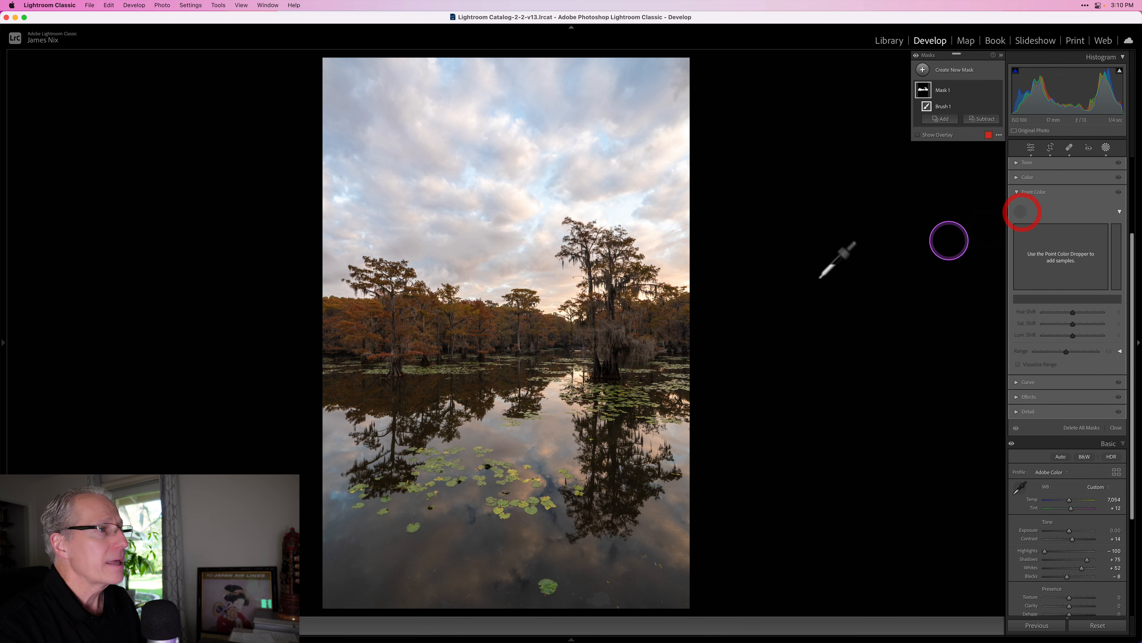
click(485, 317)
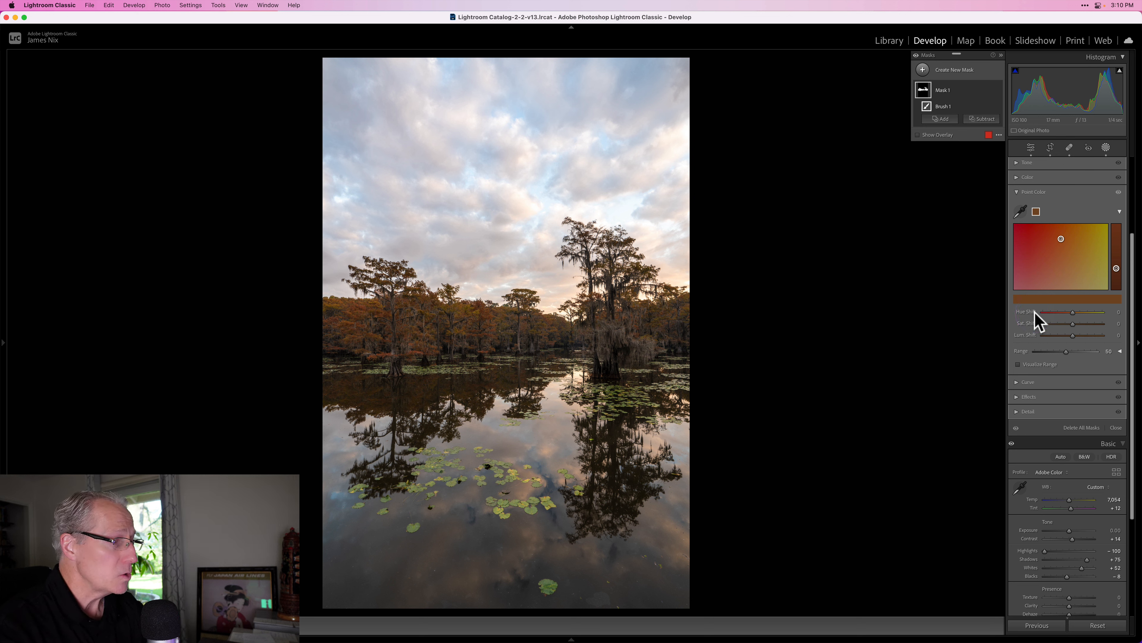
mouse_move(1073, 313)
mouse_down()
mouse_move(1079, 340)
mouse_move(1095, 334)
mouse_up()
click(1075, 323)
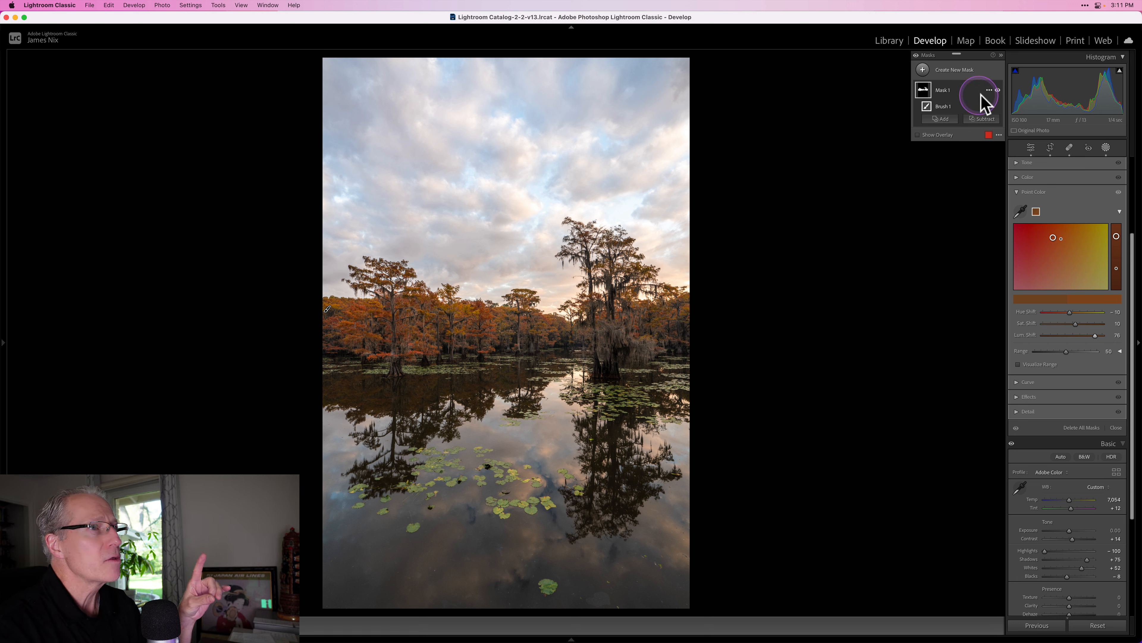
Duplicate the tree mask and remove the orange Point Color sample from the copy
click(990, 90)
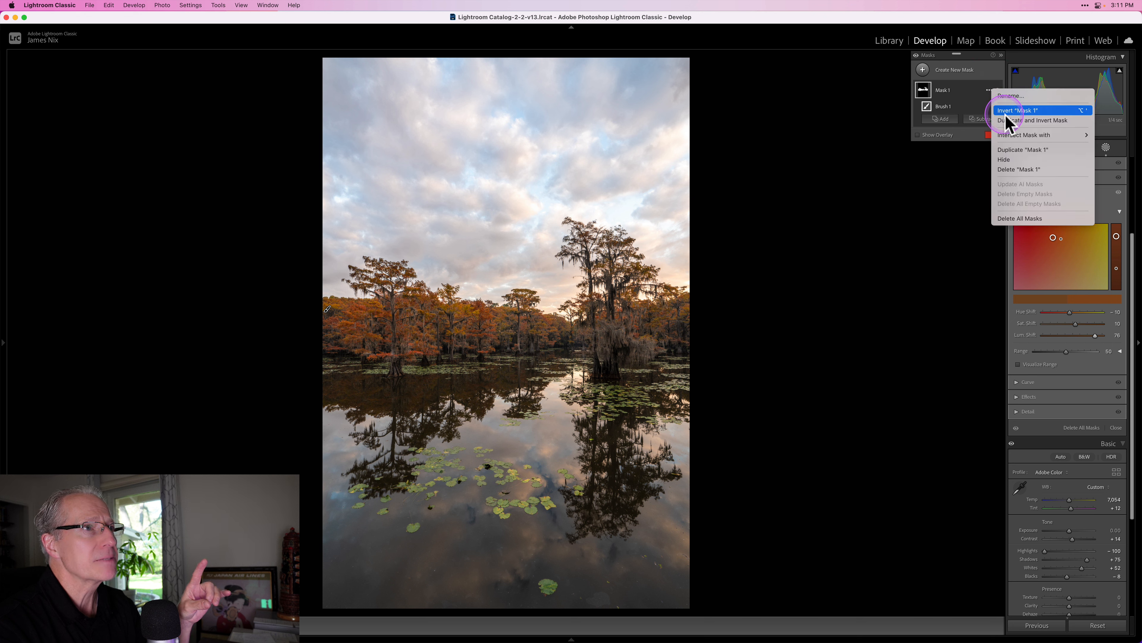
click(1014, 146)
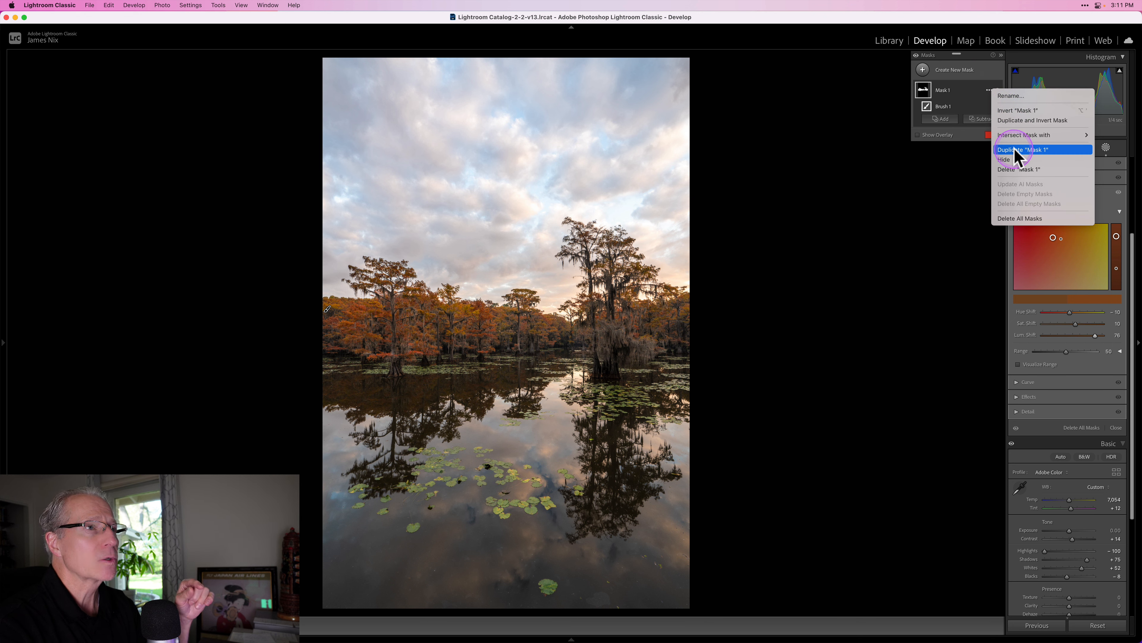
click(1016, 150)
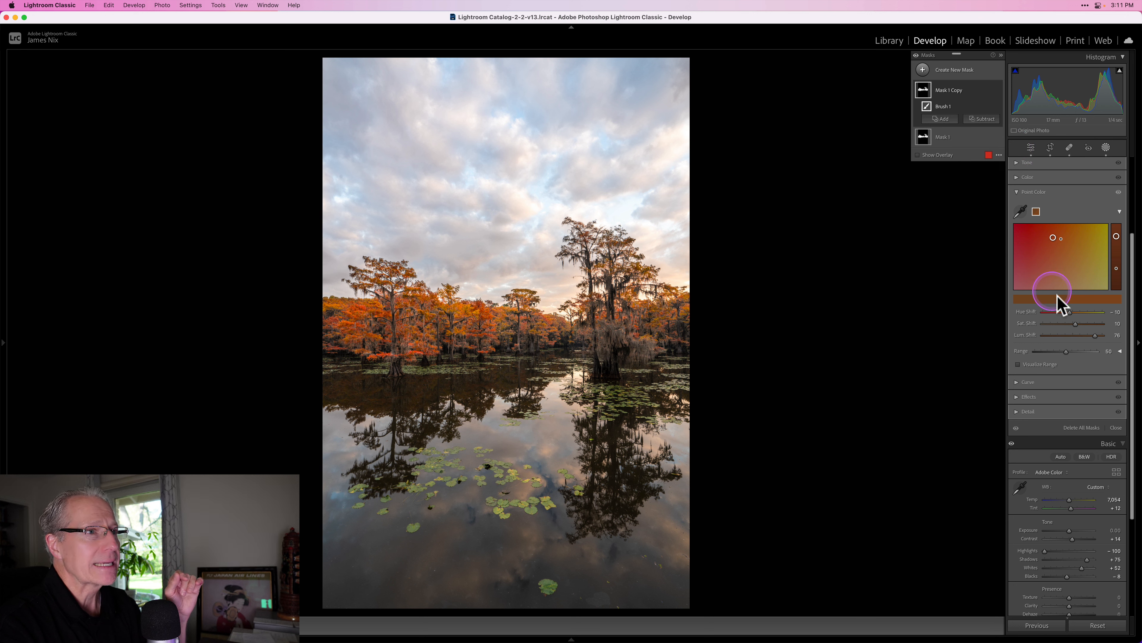
click(1036, 212)
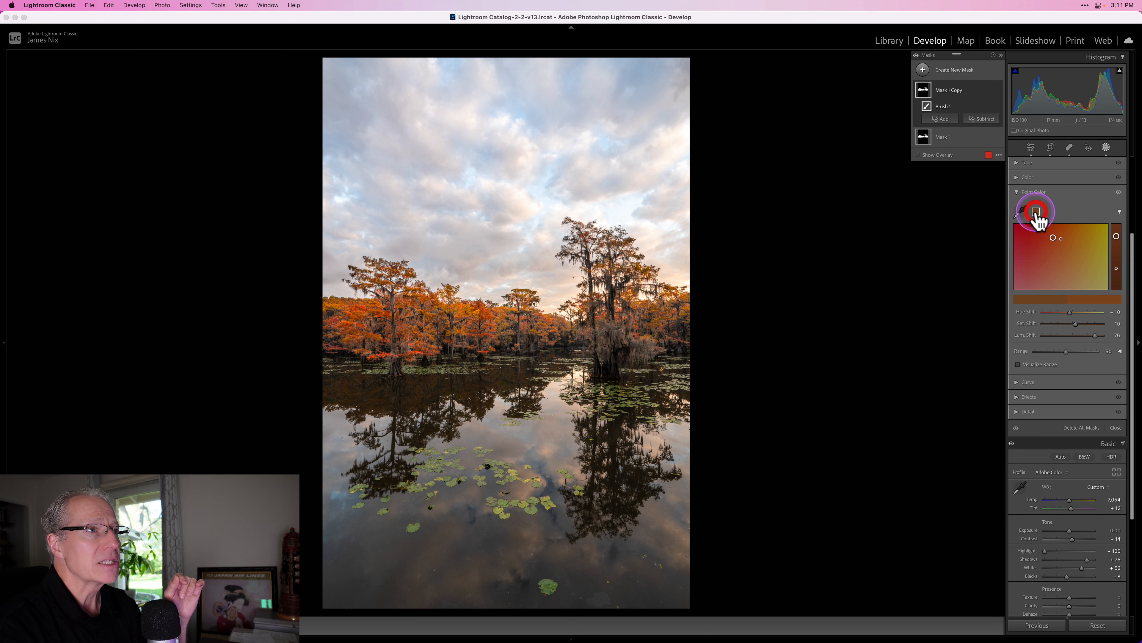
click(1046, 221)
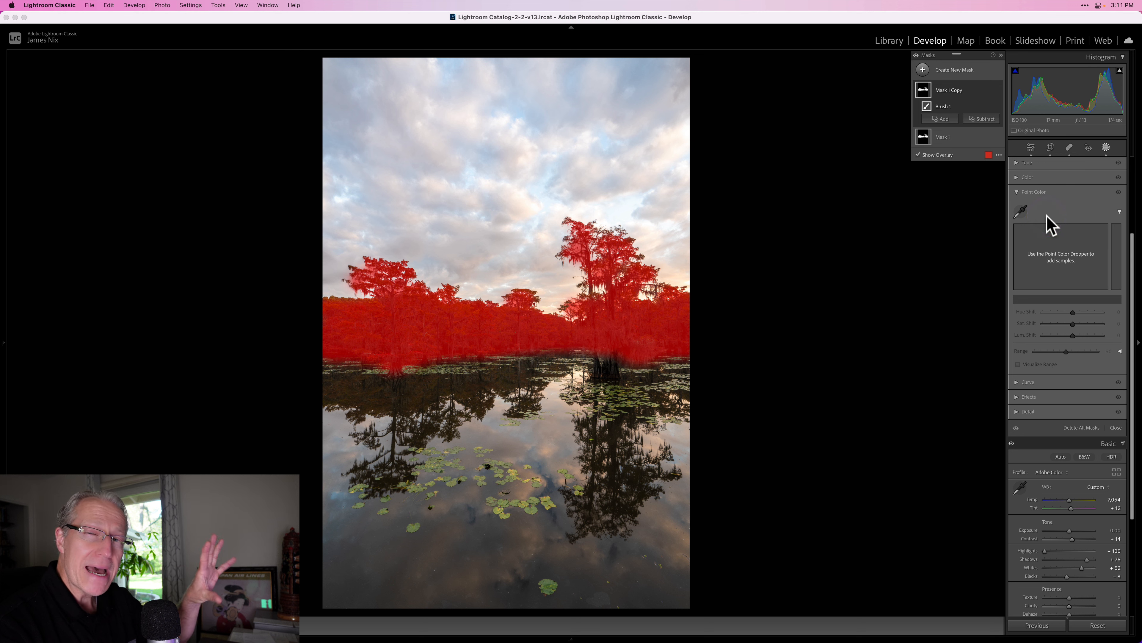
In the copied mask, sample the large tree's grey-brown moss with Point Color, set Lum Shift to 38, and compare with the mask hidden and shown
click(1022, 212)
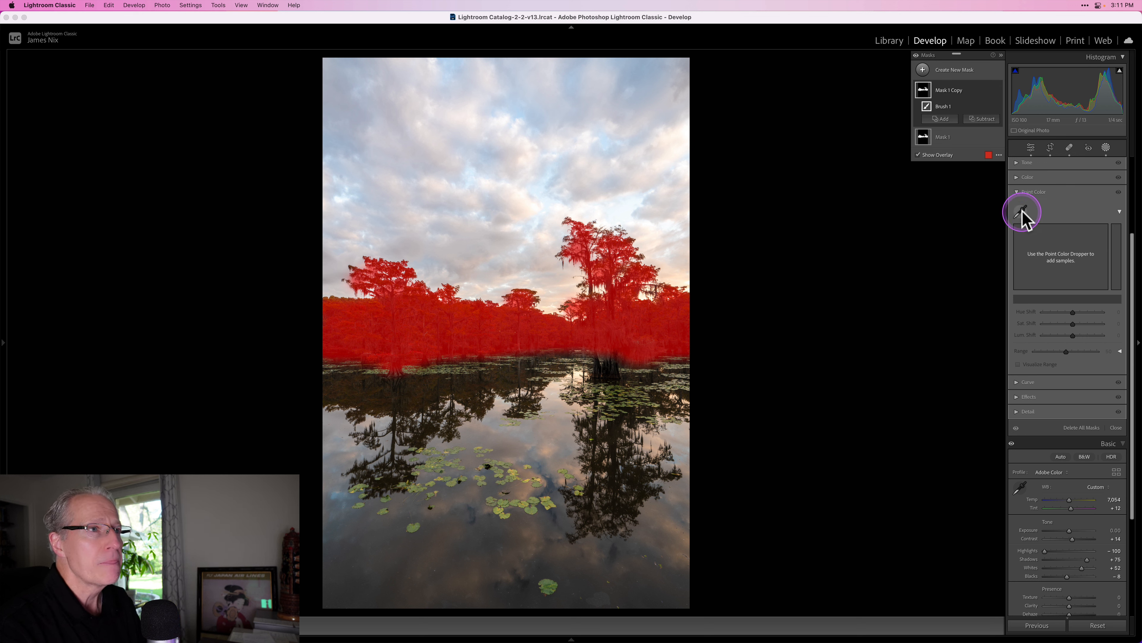
click(673, 382)
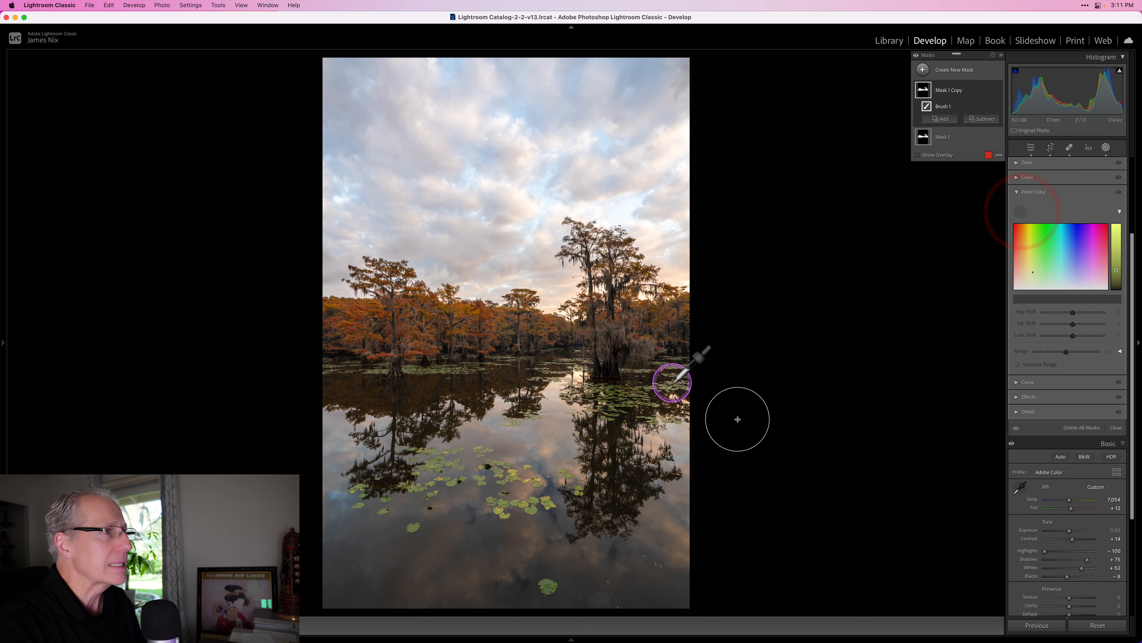
click(615, 334)
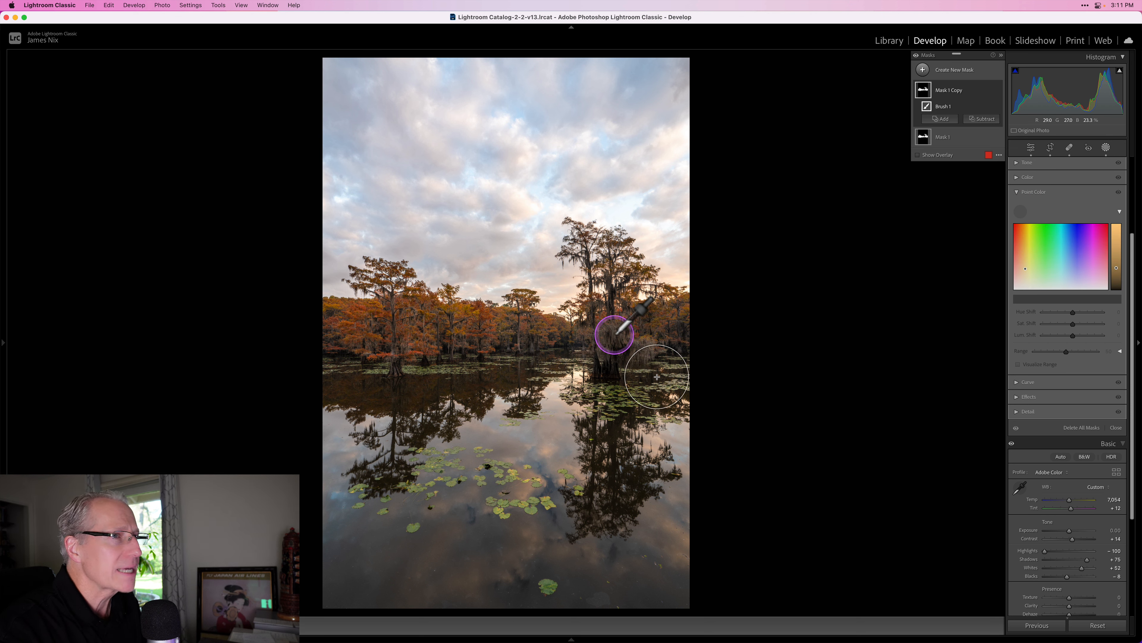
click(616, 334)
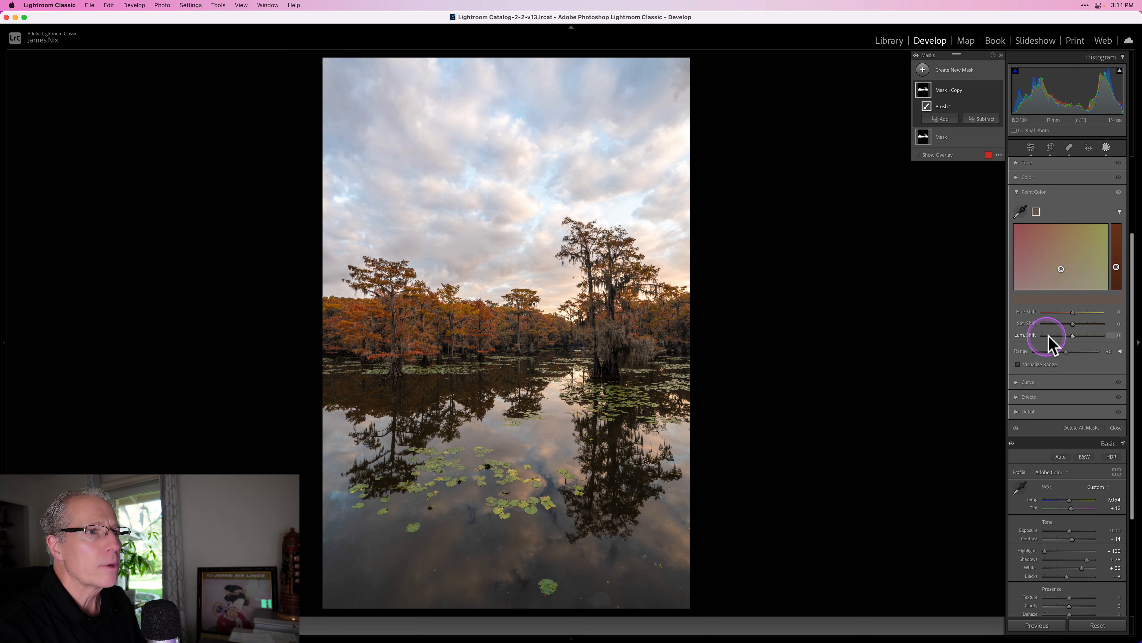
drag(1073, 336, 1083, 336)
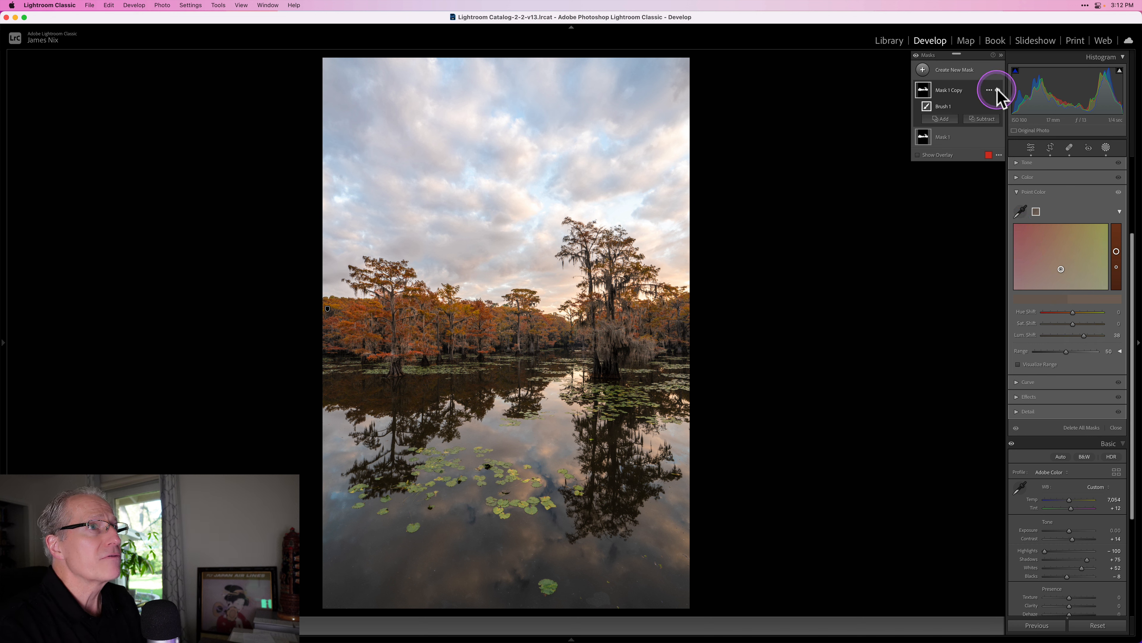
click(997, 90)
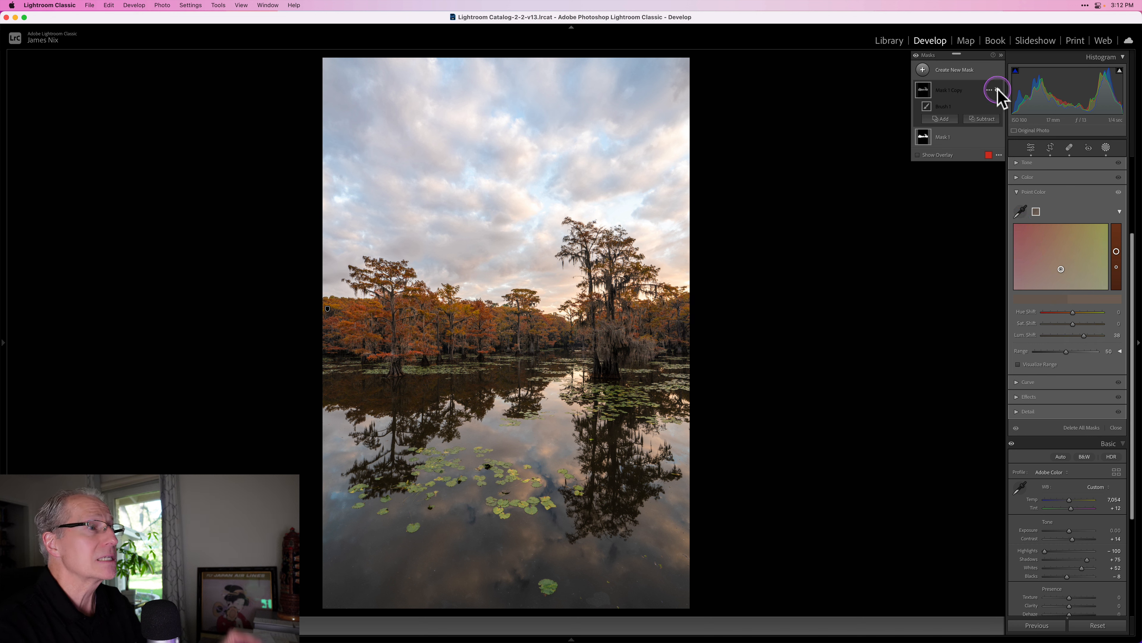
click(998, 91)
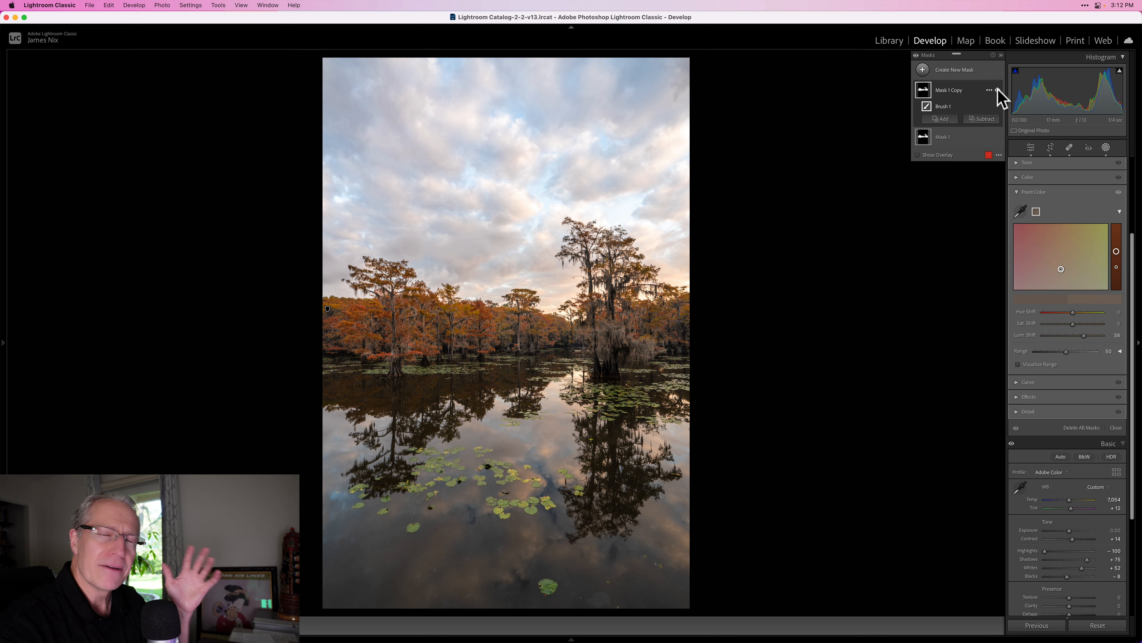
Create a Select Sky mask and set its Exposure to -0.18 and Contrast to 68
click(923, 70)
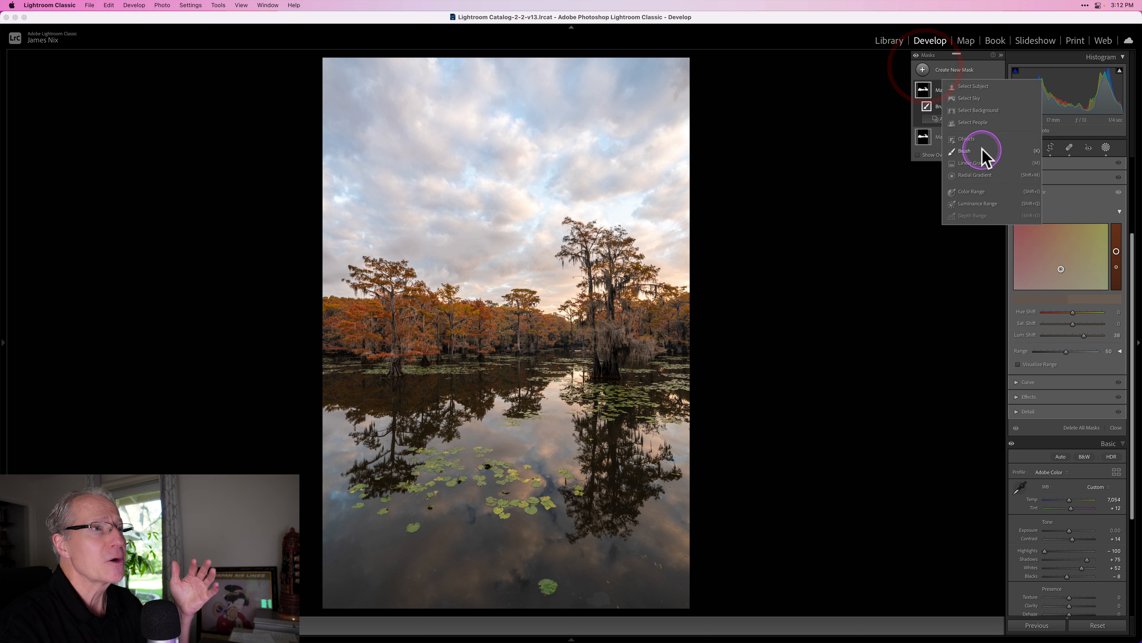
click(974, 98)
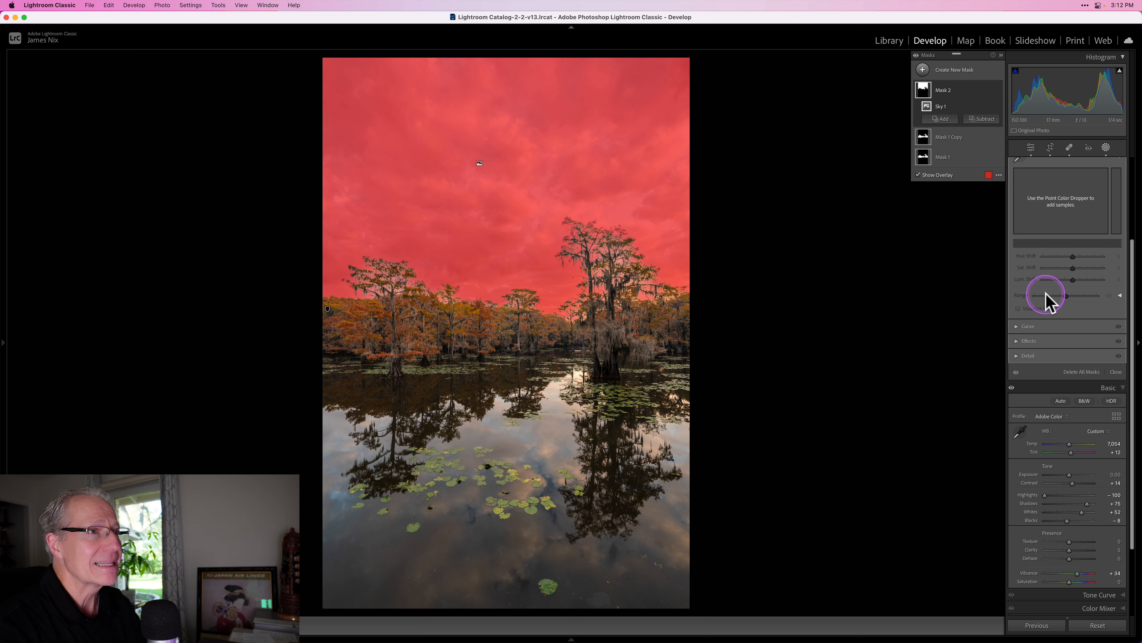
scroll(1045, 293, up, 2)
scroll(1045, 297, up, 5)
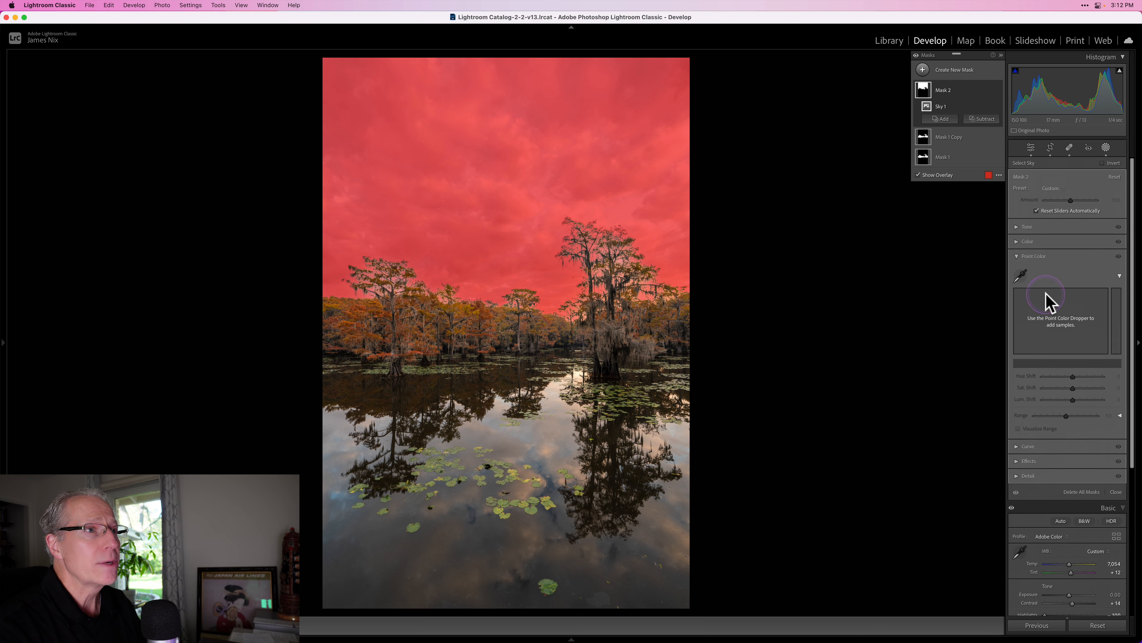
click(1057, 229)
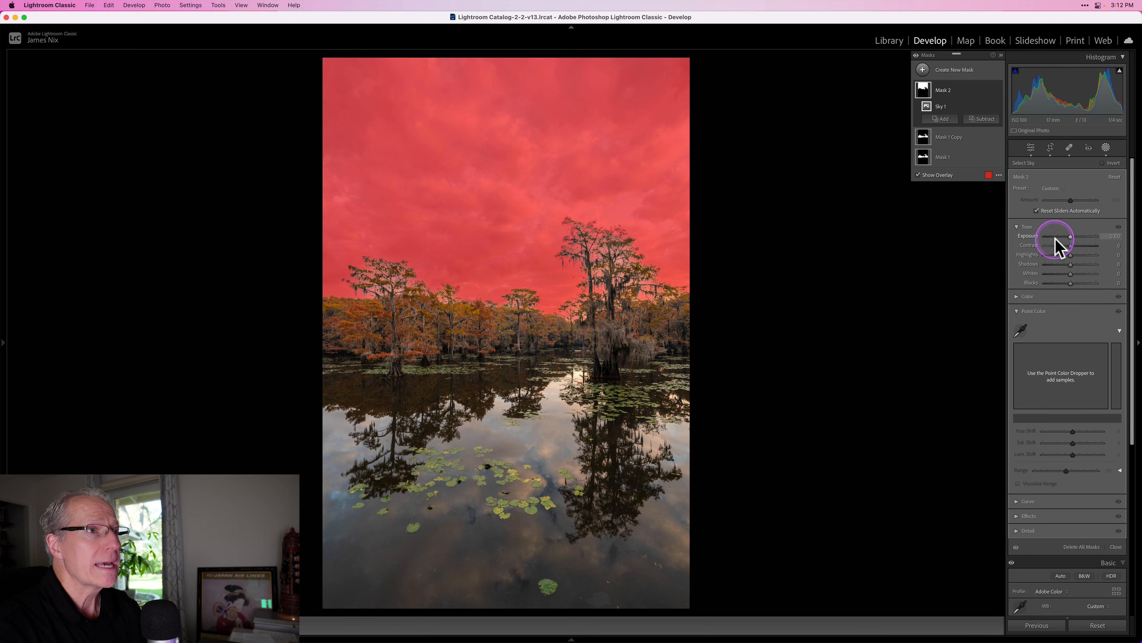
click(1071, 236)
drag(1071, 237, 1089, 246)
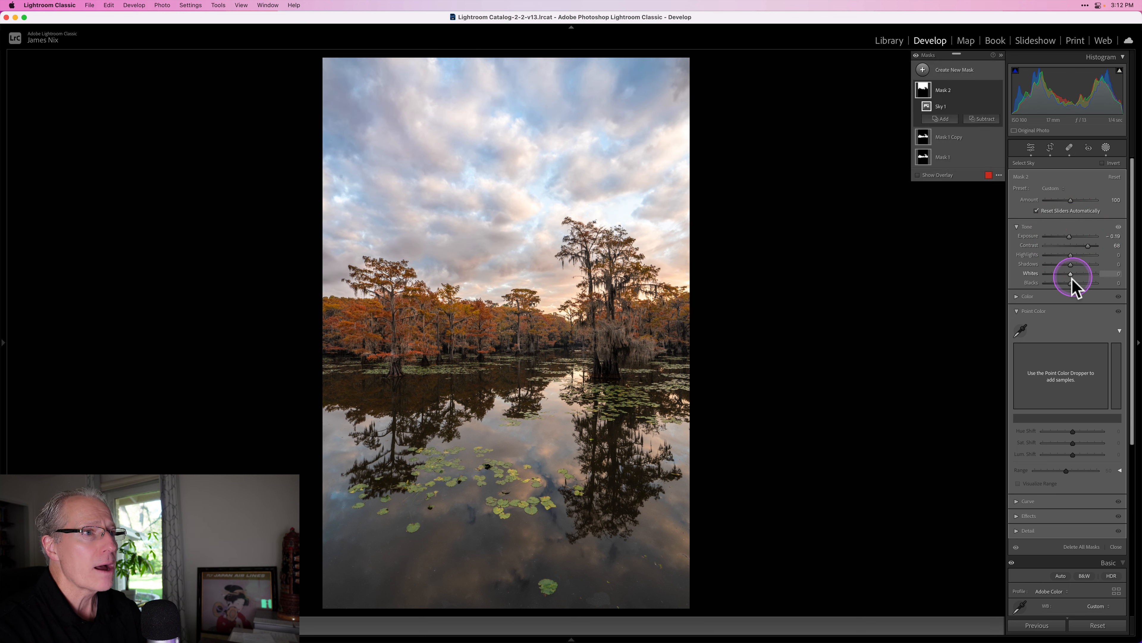
Set the sky mask's Temp to -4 and Saturation to 18, and compare the photo with the mask hidden and shown
click(1022, 299)
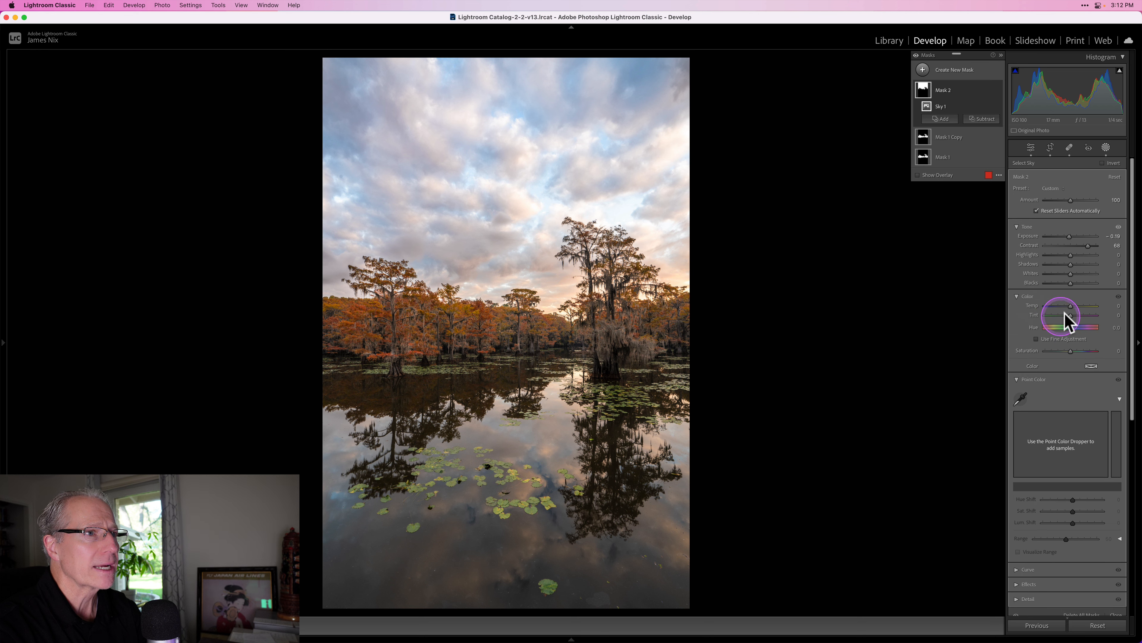
drag(1070, 307, 1071, 308)
drag(1074, 312, 1071, 311)
drag(1071, 352, 1077, 352)
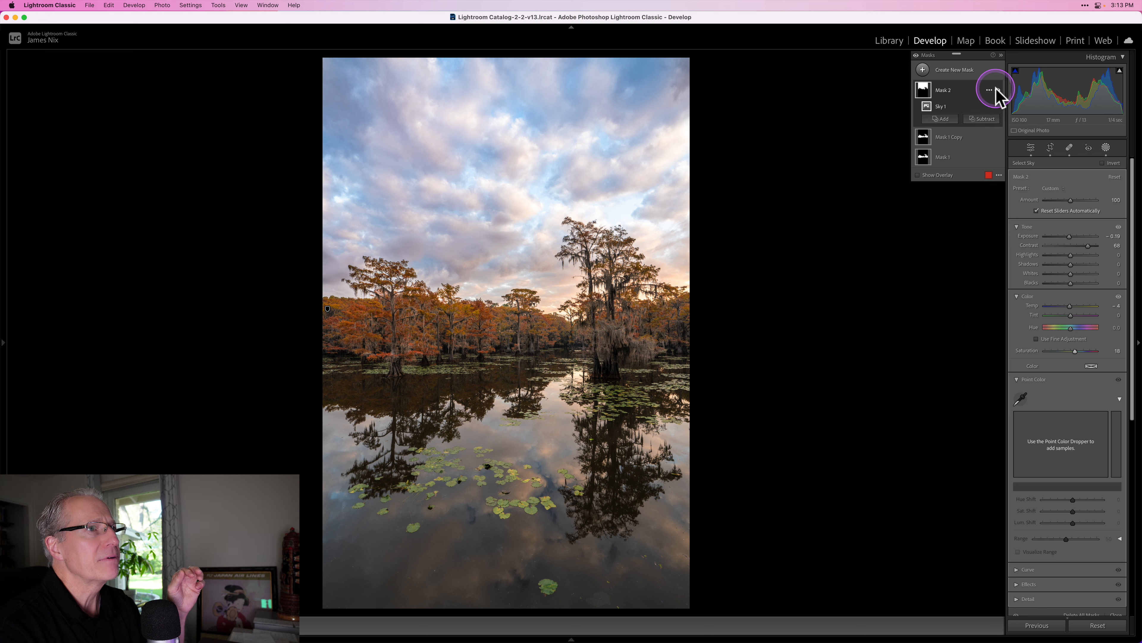
click(999, 90)
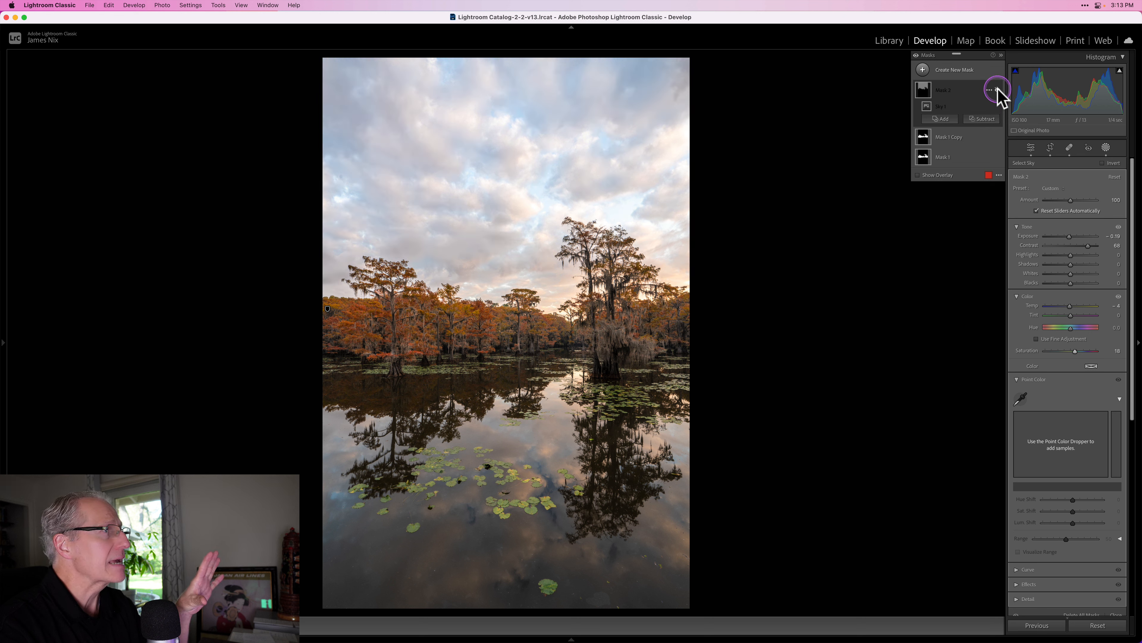
click(998, 90)
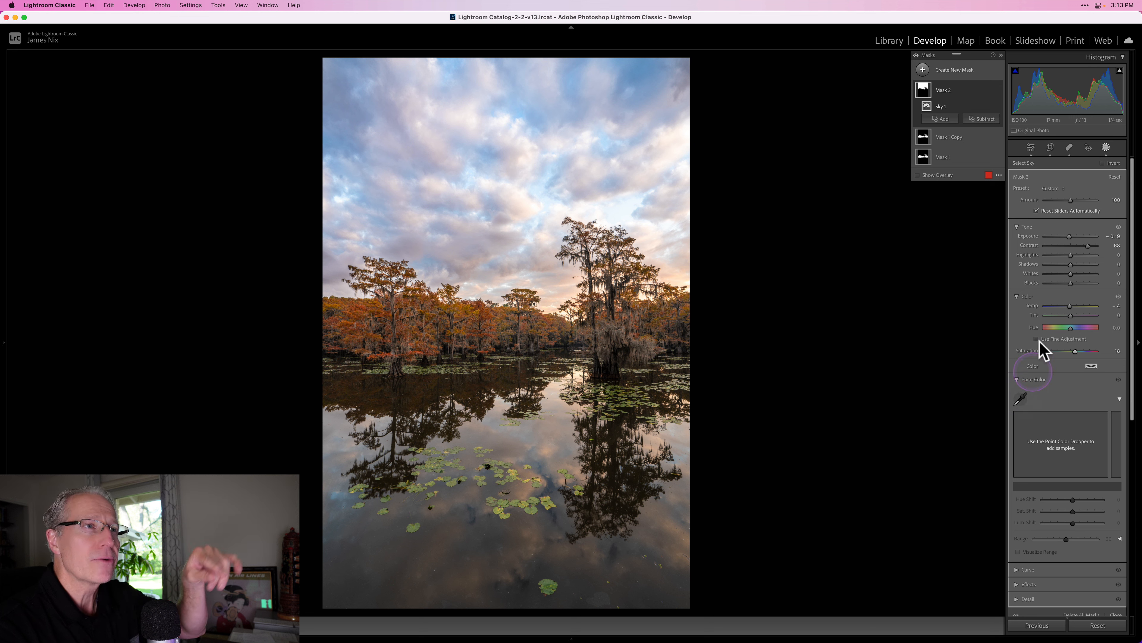
Sample the blue of the upper sky with Point Color in the sky mask and set its Lum Shift to -8
click(1025, 399)
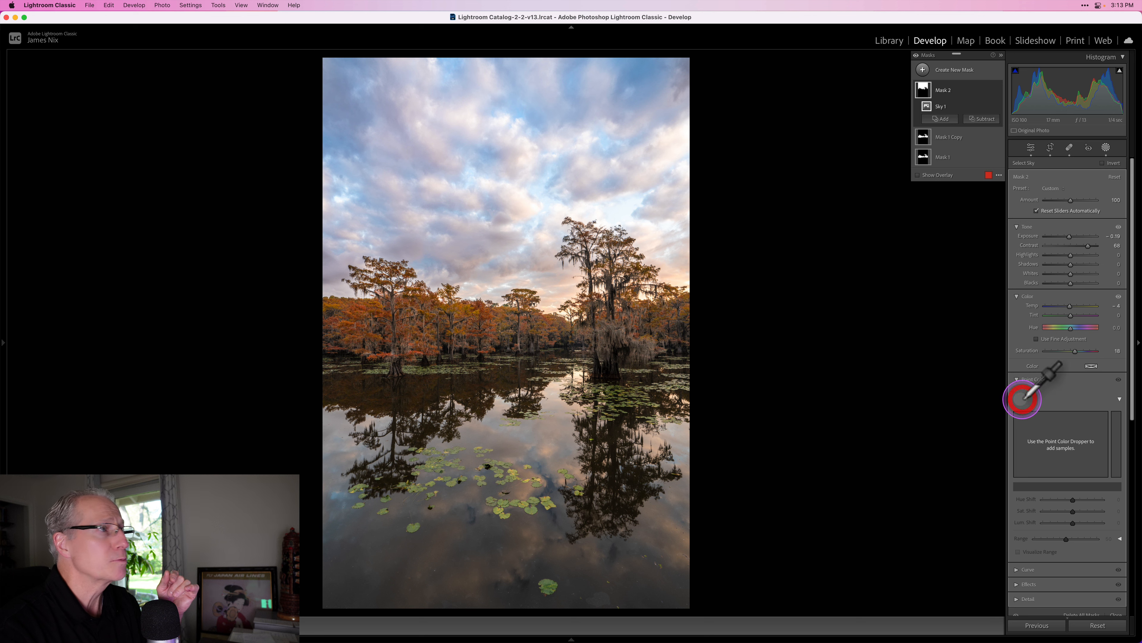
click(542, 148)
drag(542, 147, 523, 119)
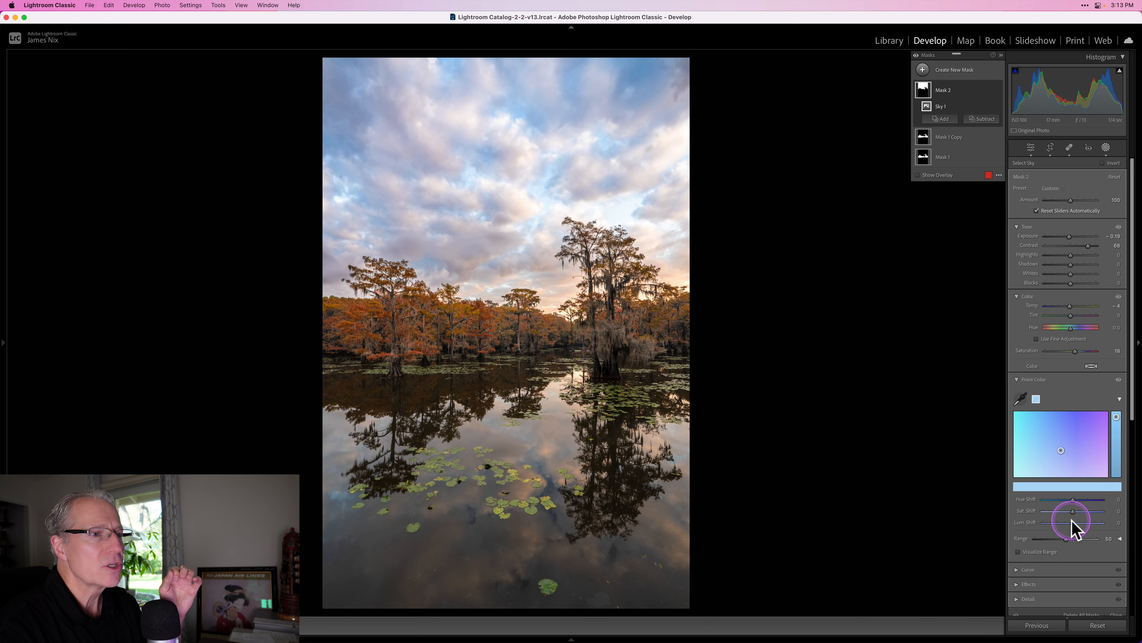
mouse_move(1072, 520)
mouse_down()
mouse_move(1029, 523)
mouse_move(1062, 521)
mouse_up()
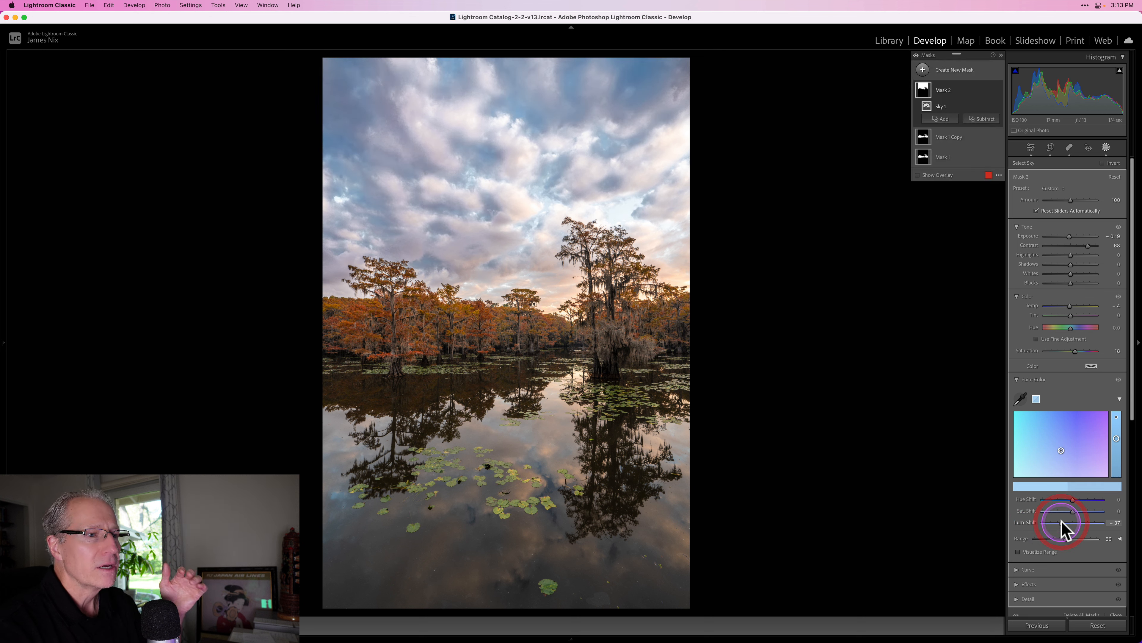
double_click(1061, 521)
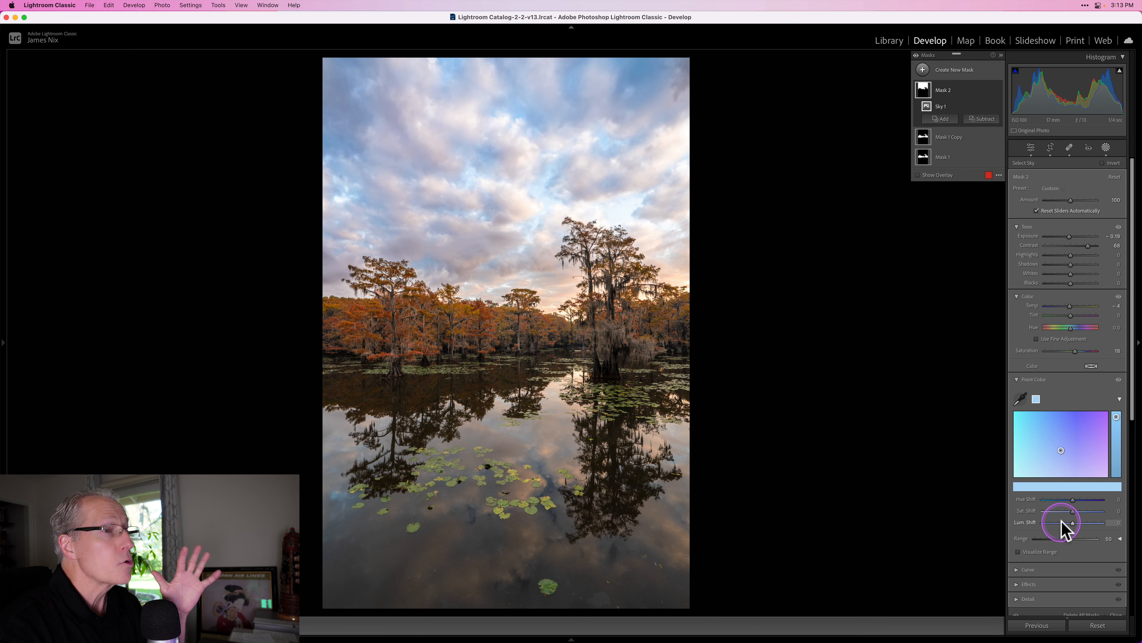
drag(1072, 522, 1070, 523)
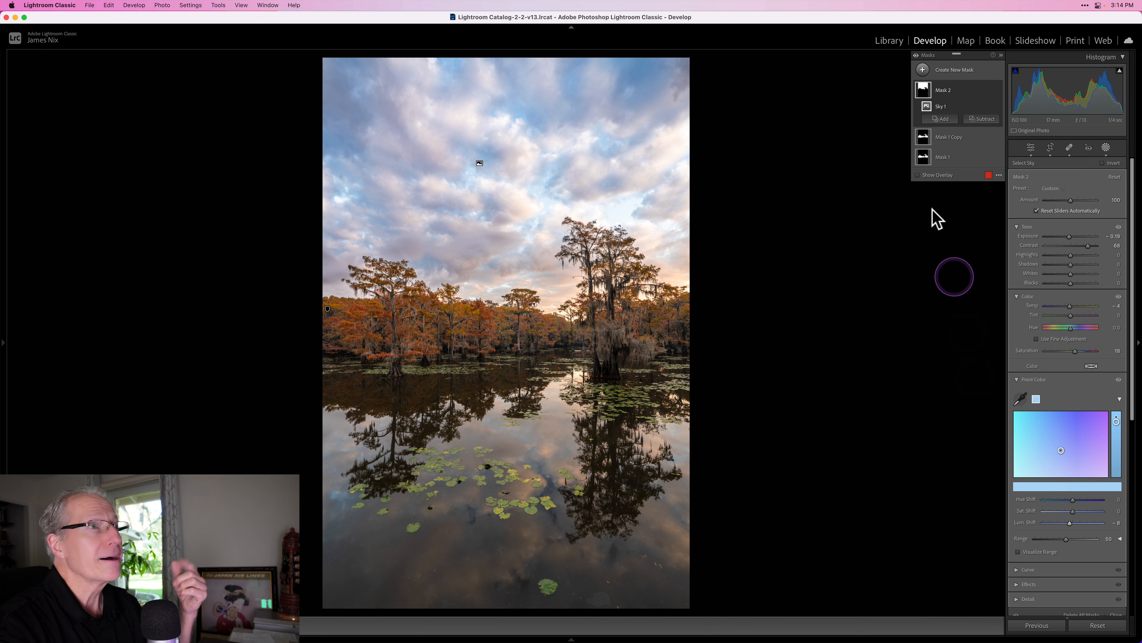
Add a Linear Gradient mask covering the water, fading out upward from the reflections to the base of the trees
mouse_move(923, 79)
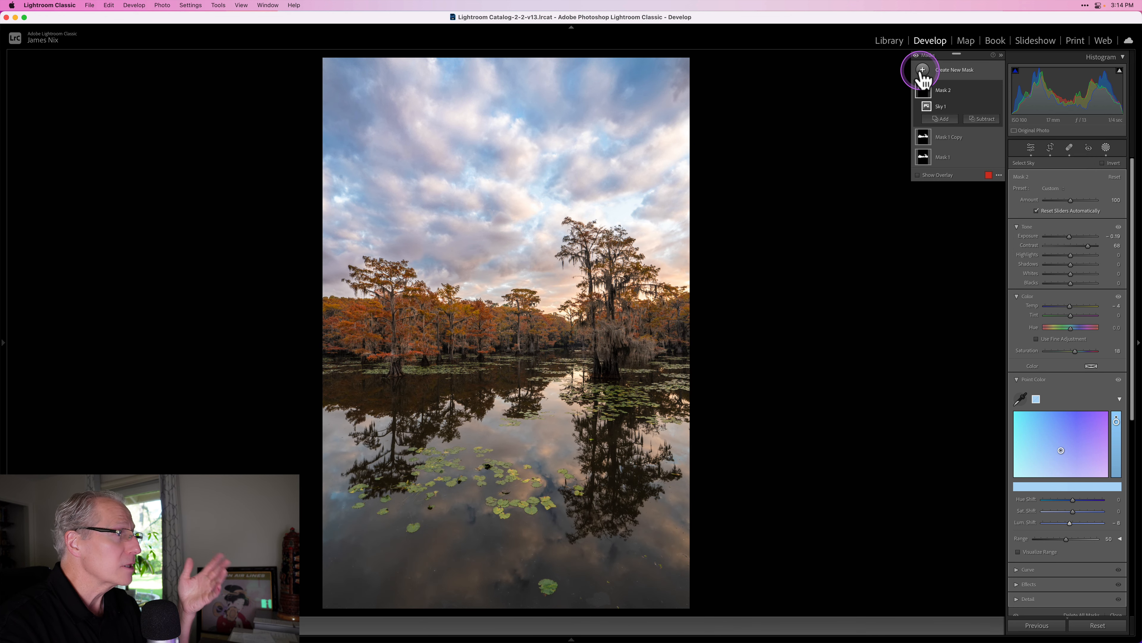
click(923, 72)
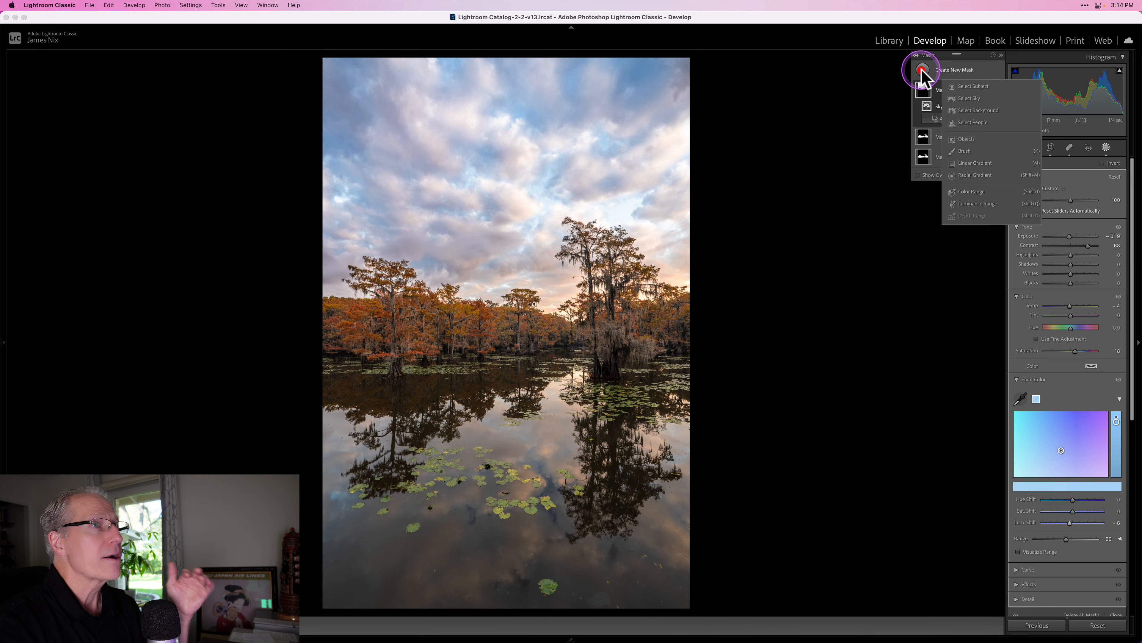
click(989, 163)
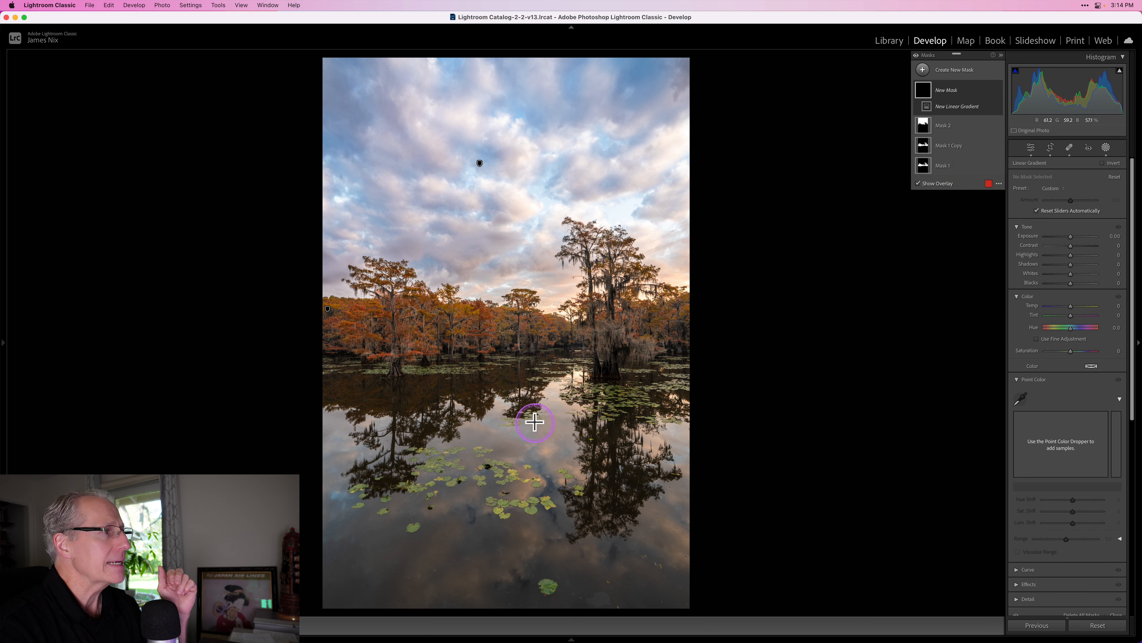
drag(534, 417, 533, 333)
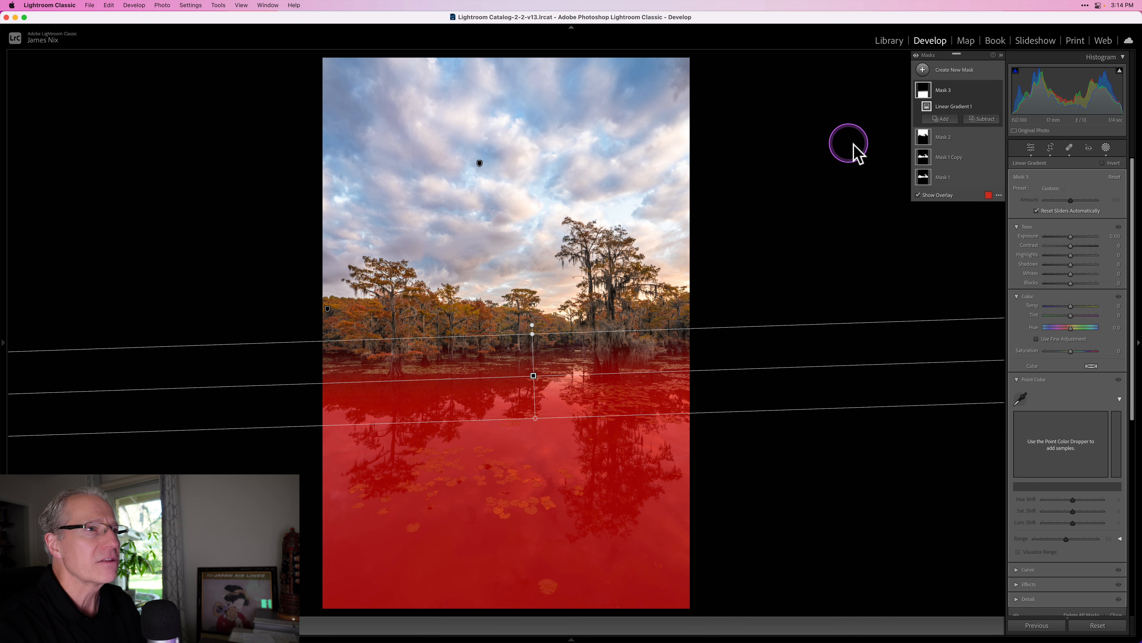
Set the water mask's Exposure to 0.18 and Saturation to 18, cool its Temp slightly, and compare with the mask hidden and shown
drag(1069, 236, 1072, 238)
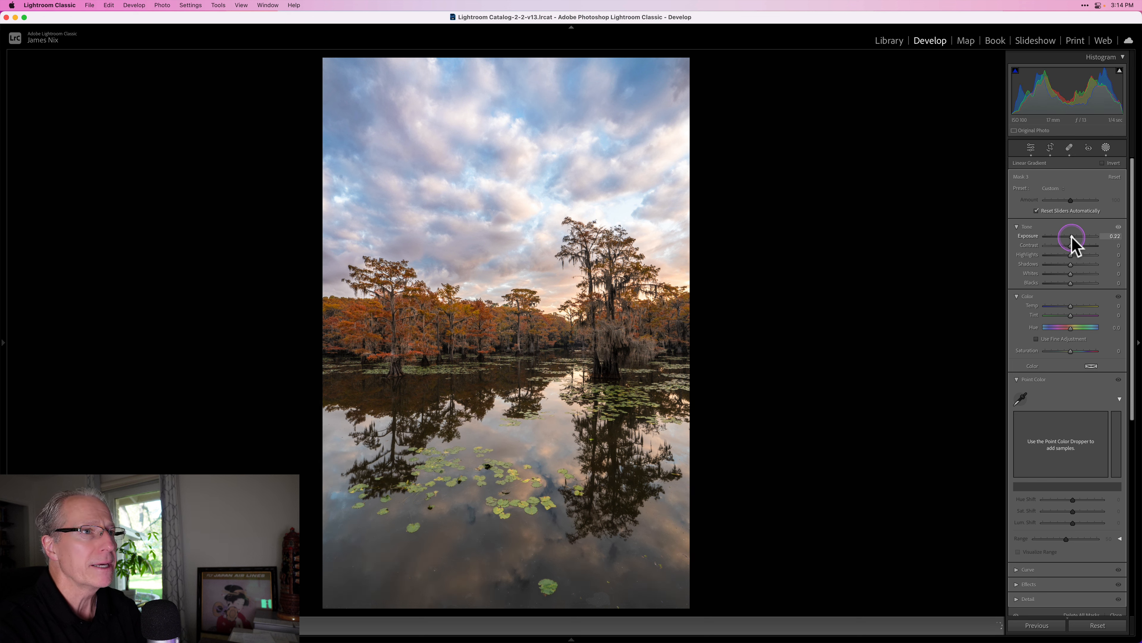
drag(1071, 306, 1075, 353)
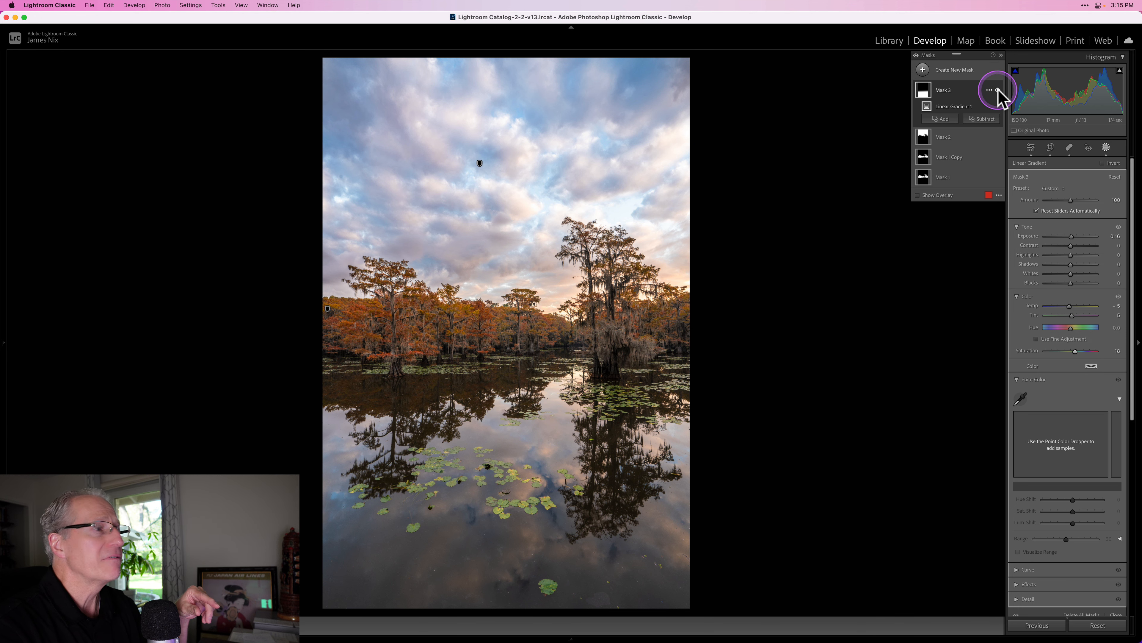
click(998, 90)
click(997, 90)
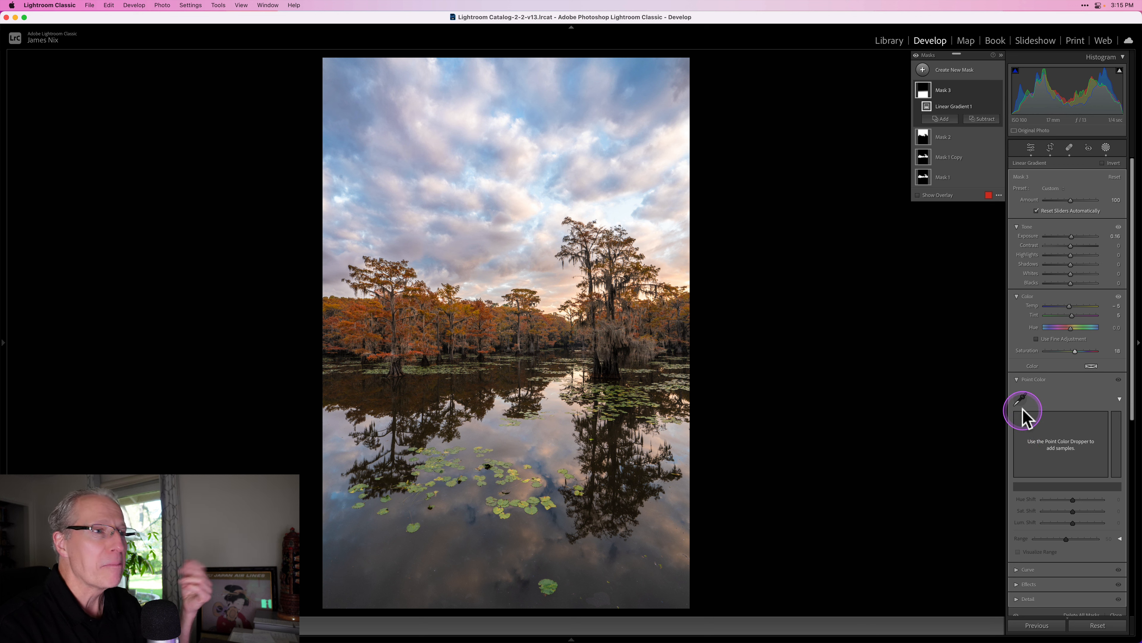
Sample the green lily pads with Point Color, set Hue Shift 9, Sat Shift 10 and Lum Shift 21, and compare with the mask hidden and shown
click(1020, 399)
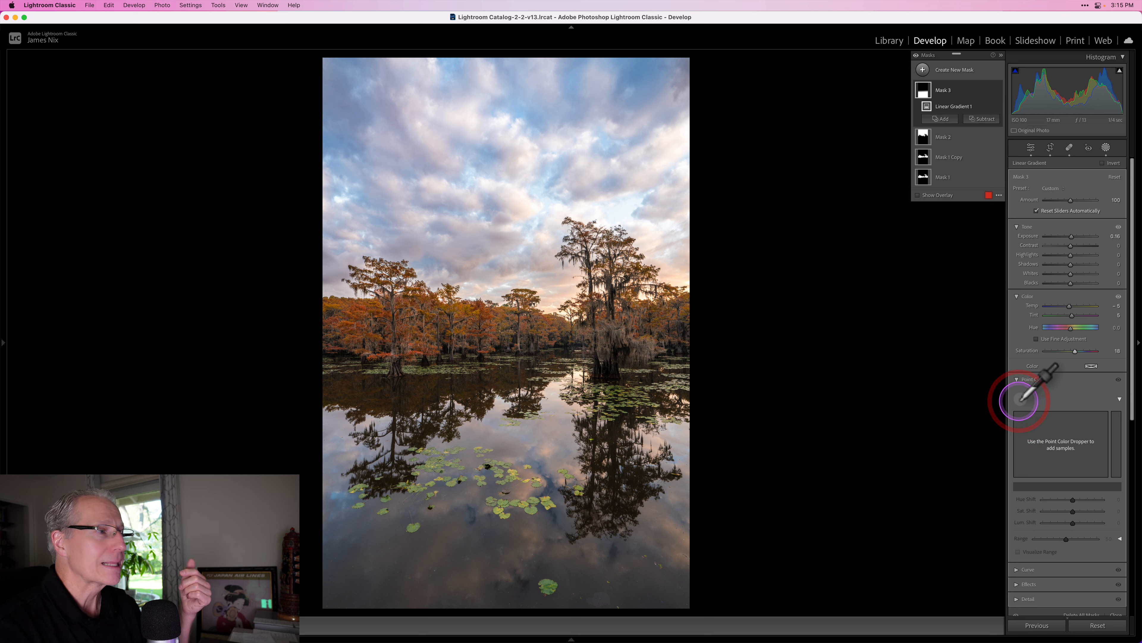
click(506, 502)
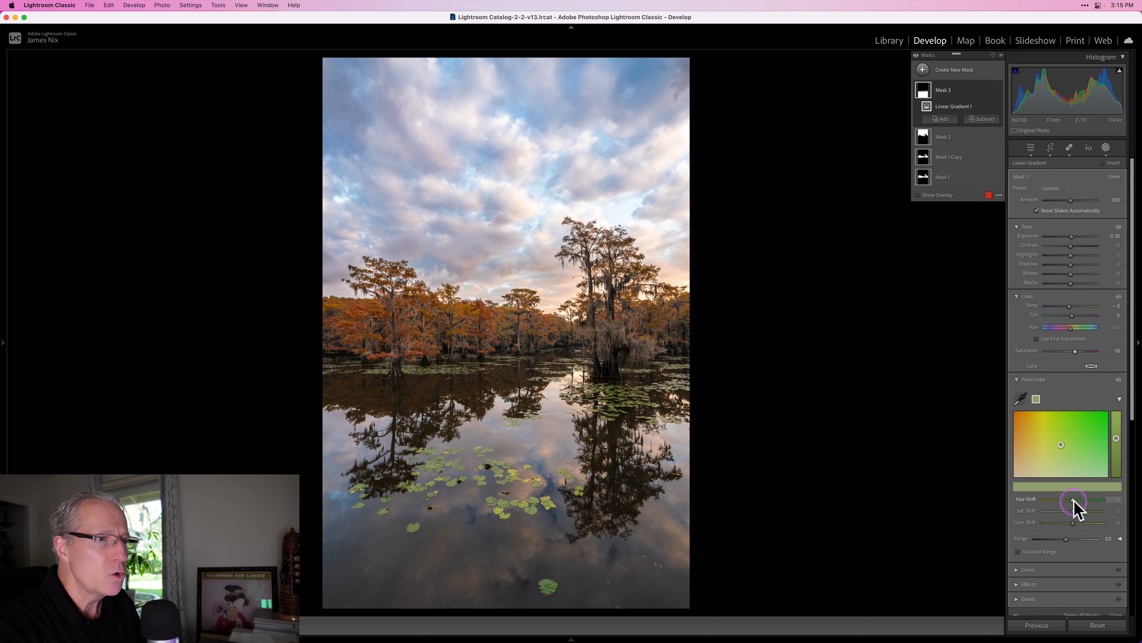
drag(1073, 499, 1078, 522)
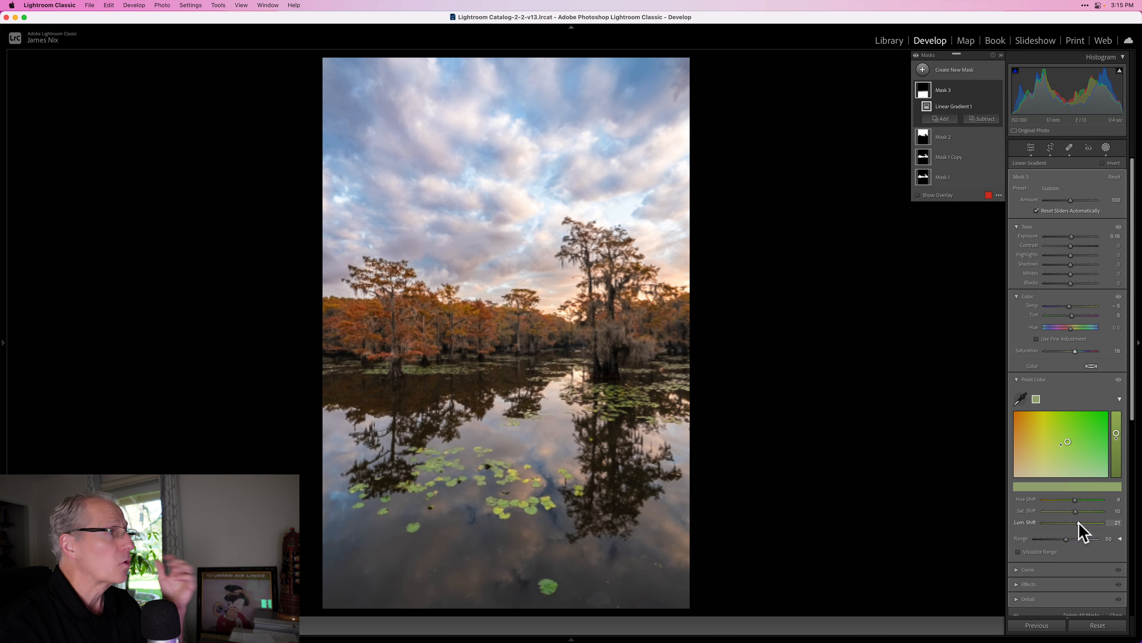
click(996, 91)
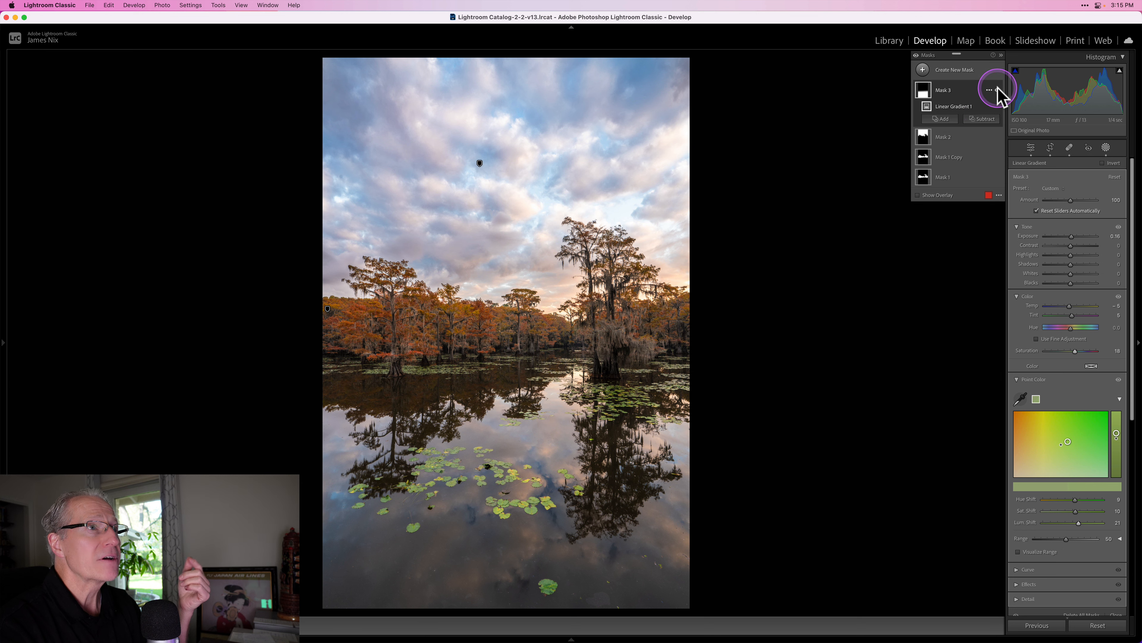
click(996, 92)
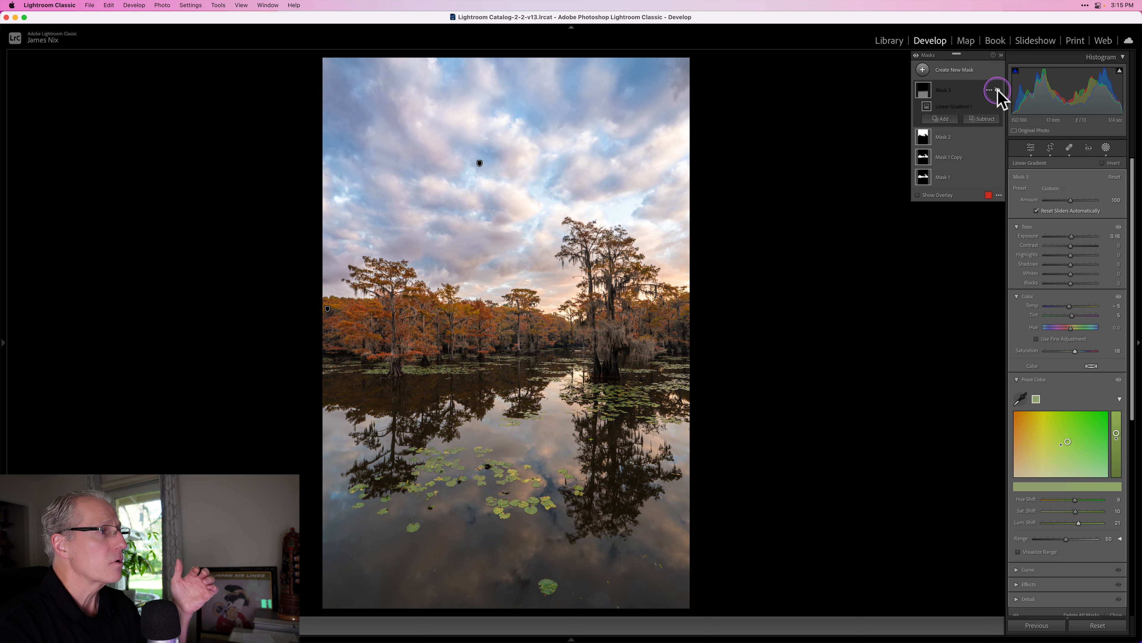
click(996, 92)
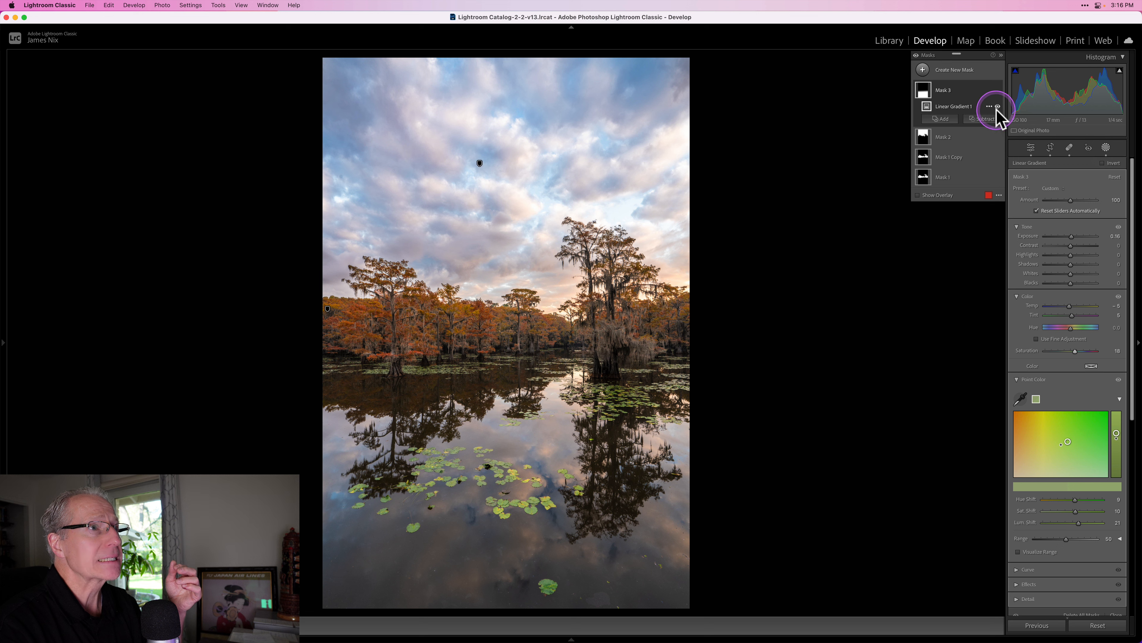
Compare the photo with all masks hidden and shown, and close masking
click(916, 56)
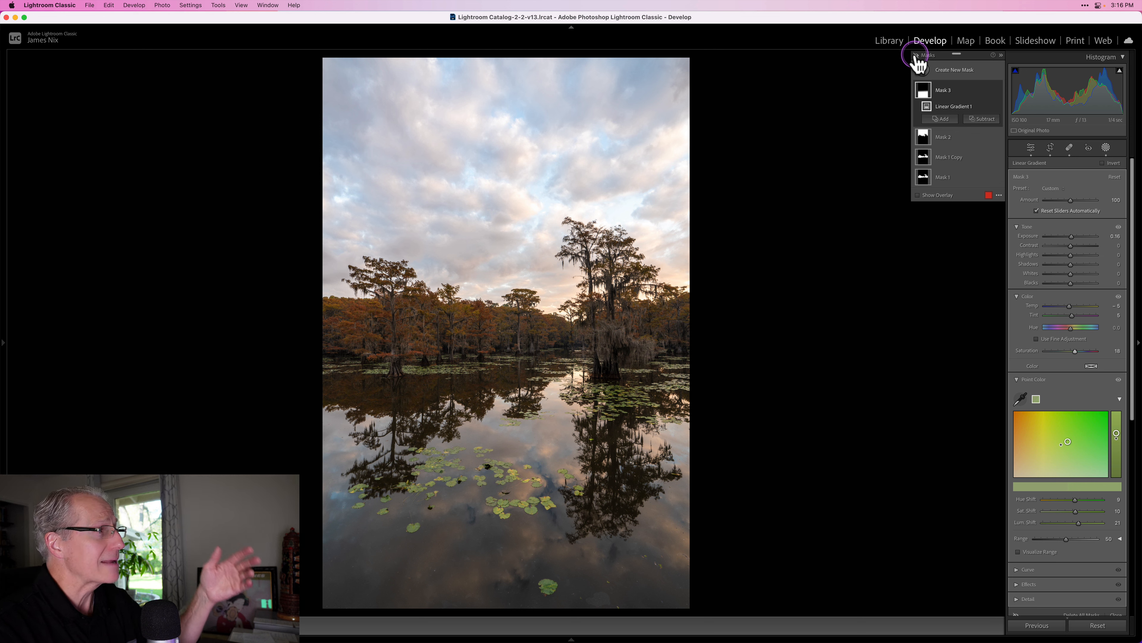
click(916, 55)
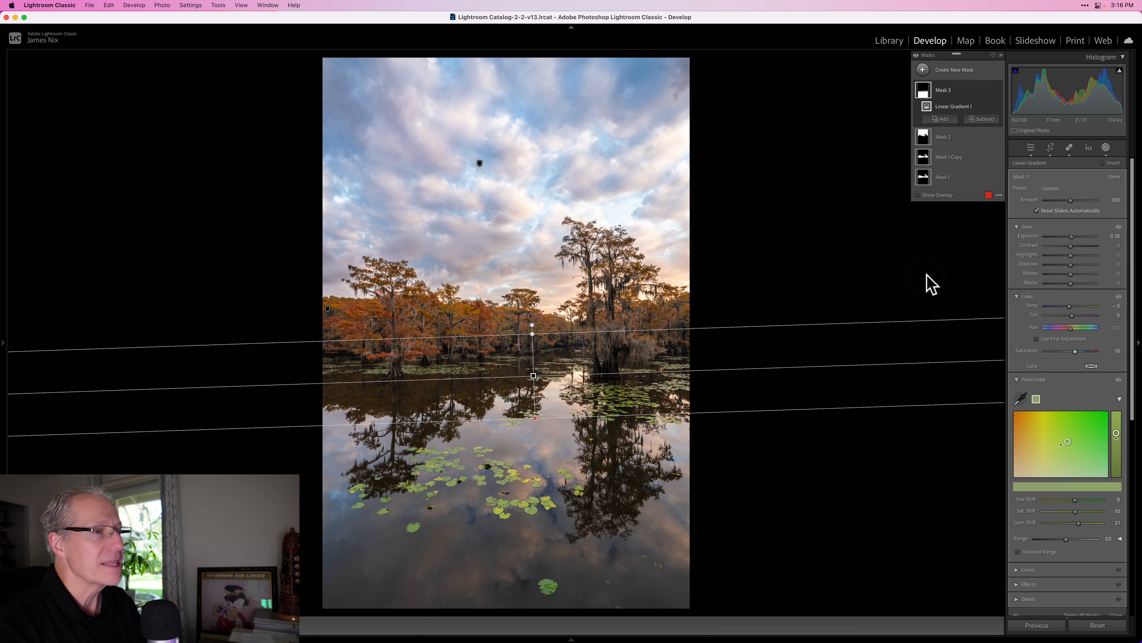
click(995, 335)
click(1106, 148)
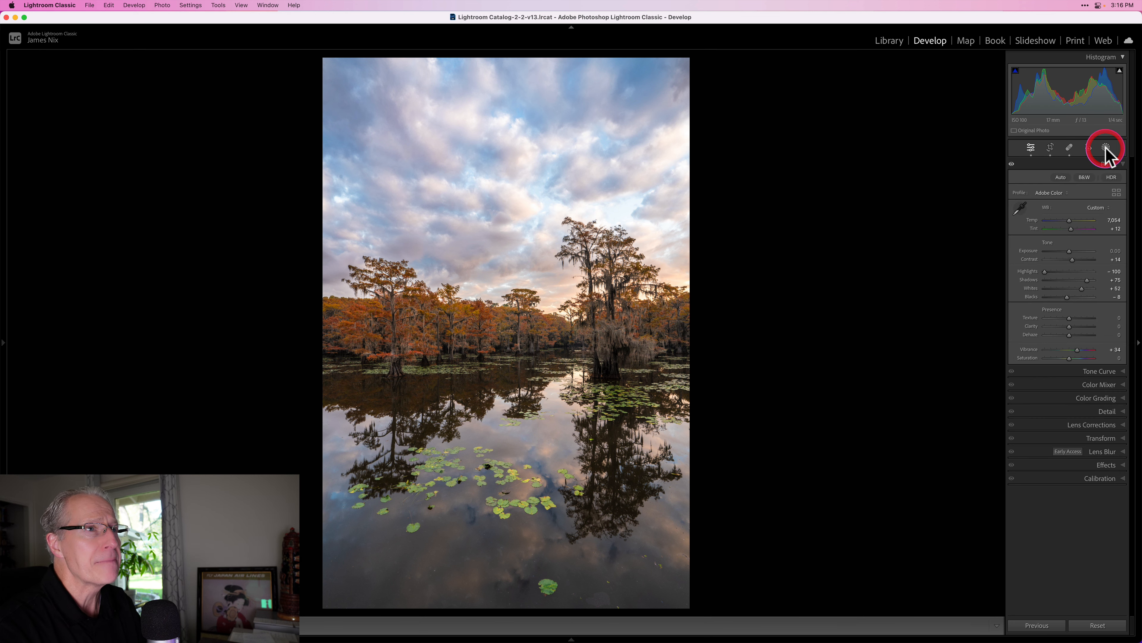
In Calibration, set the Blue Primary Saturation to +38 and the Shadows Tint to +14
click(1084, 163)
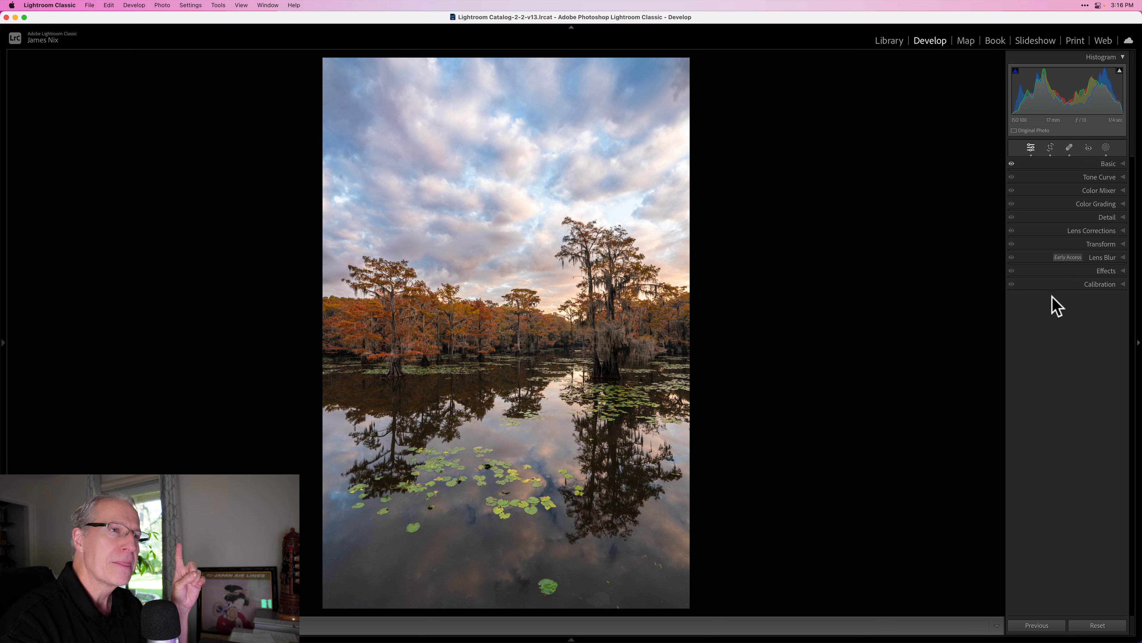
click(1061, 282)
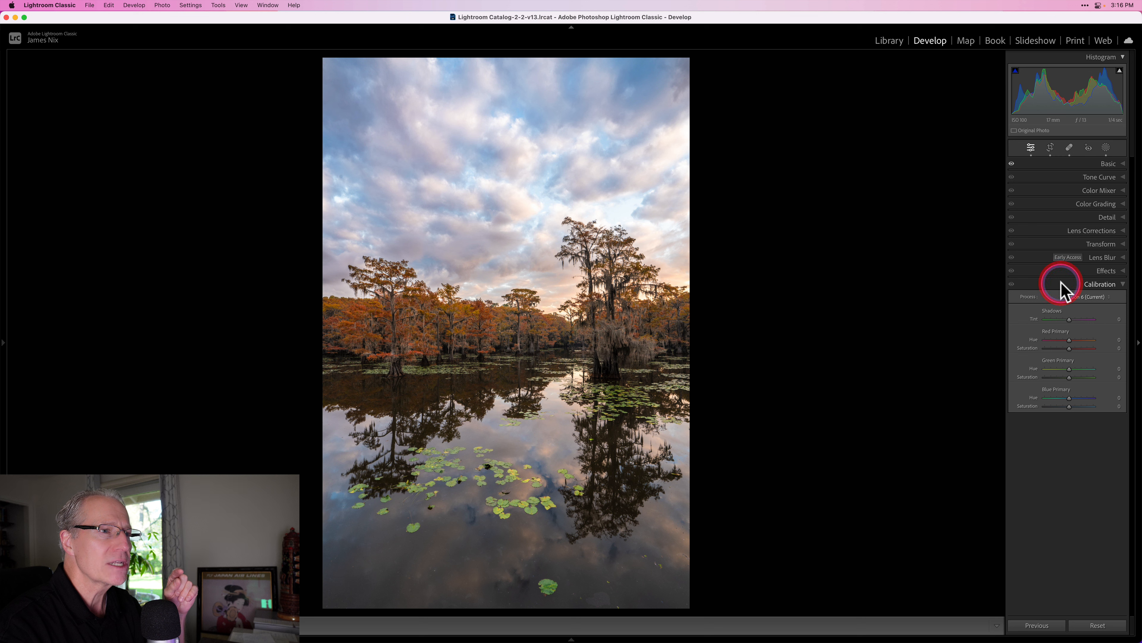
click(1067, 383)
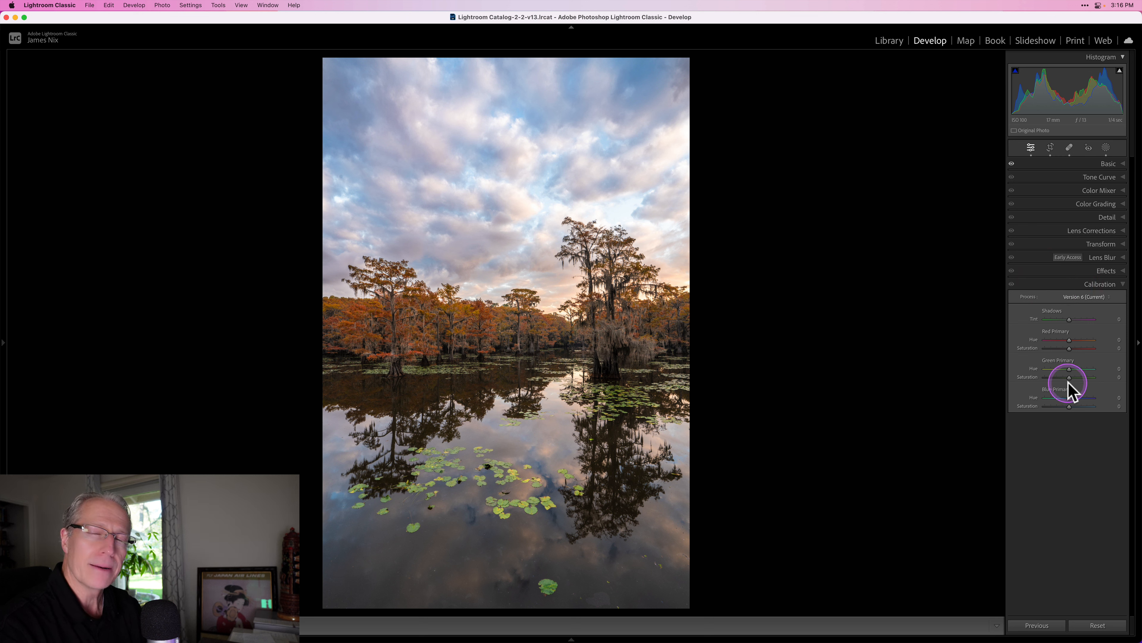
click(1068, 405)
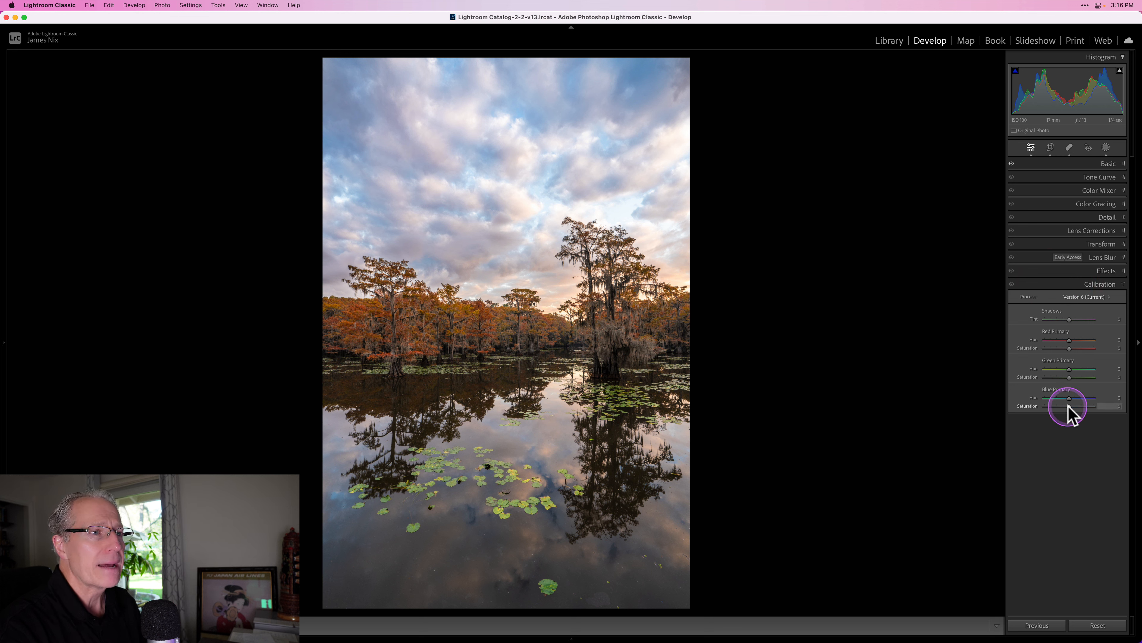
drag(1070, 405, 1077, 408)
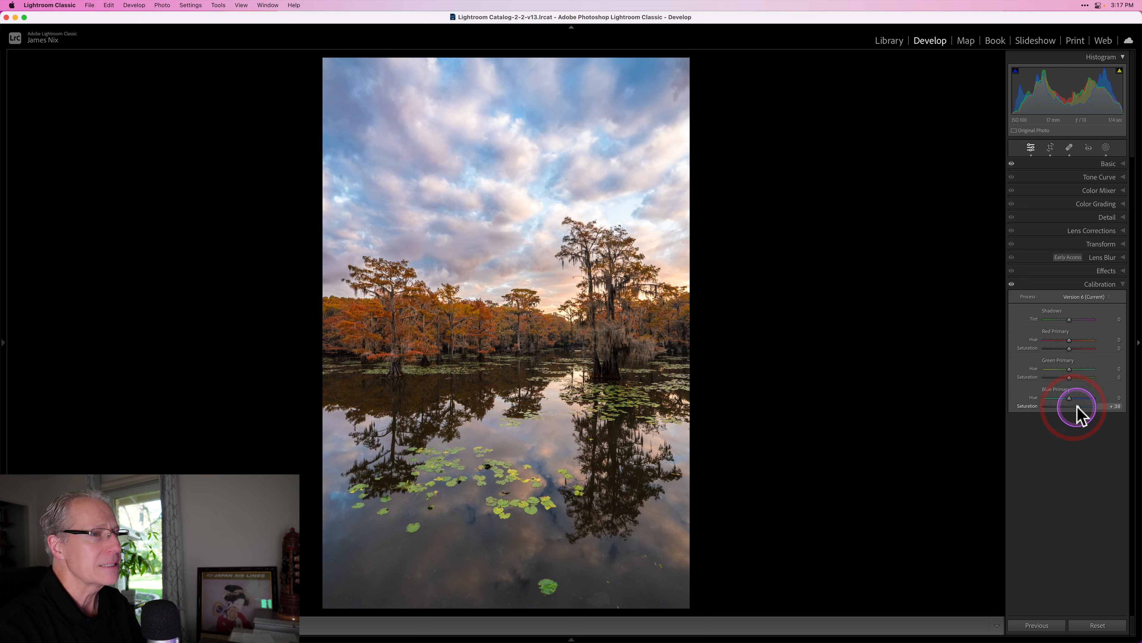
drag(1070, 319, 1073, 317)
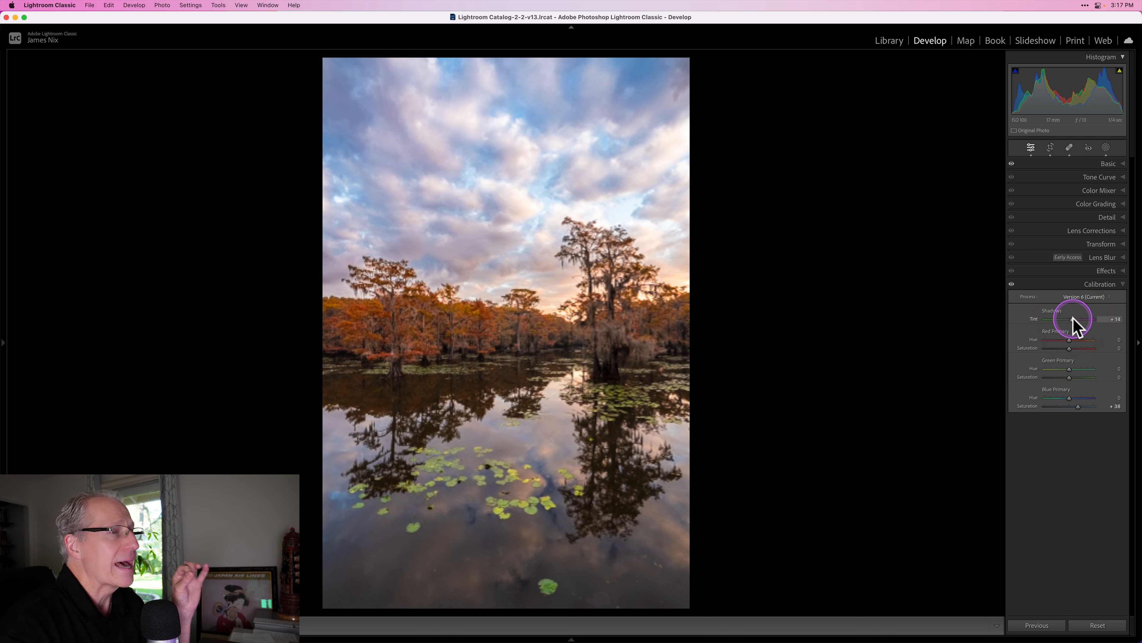
Compare the photo with Calibration off and on, and the finished edit with the unedited original
click(1013, 284)
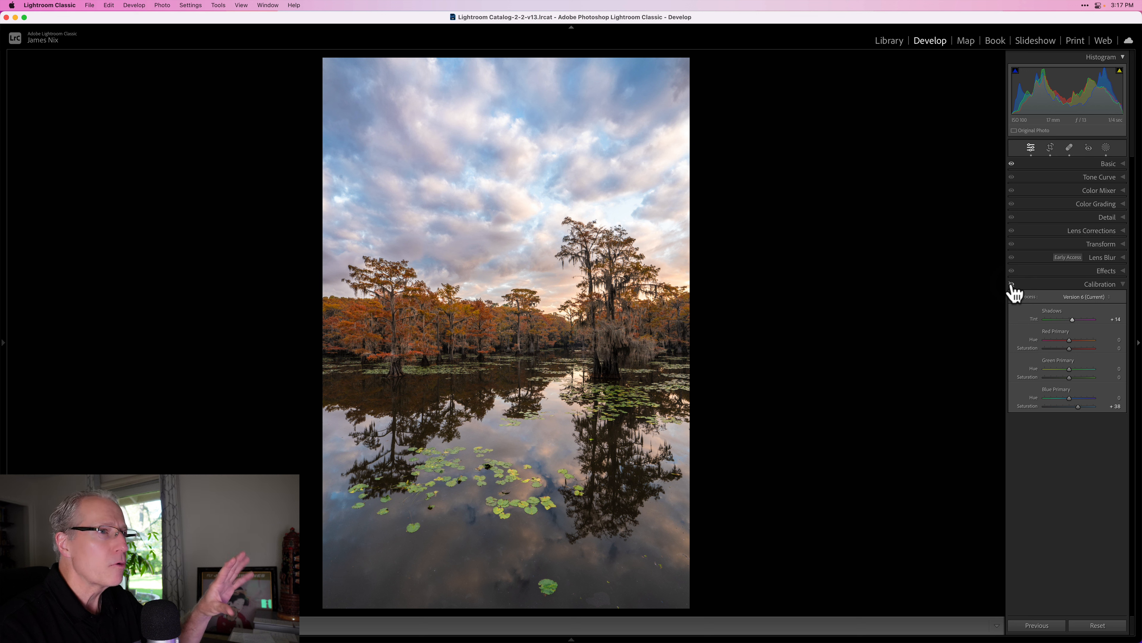
click(1012, 285)
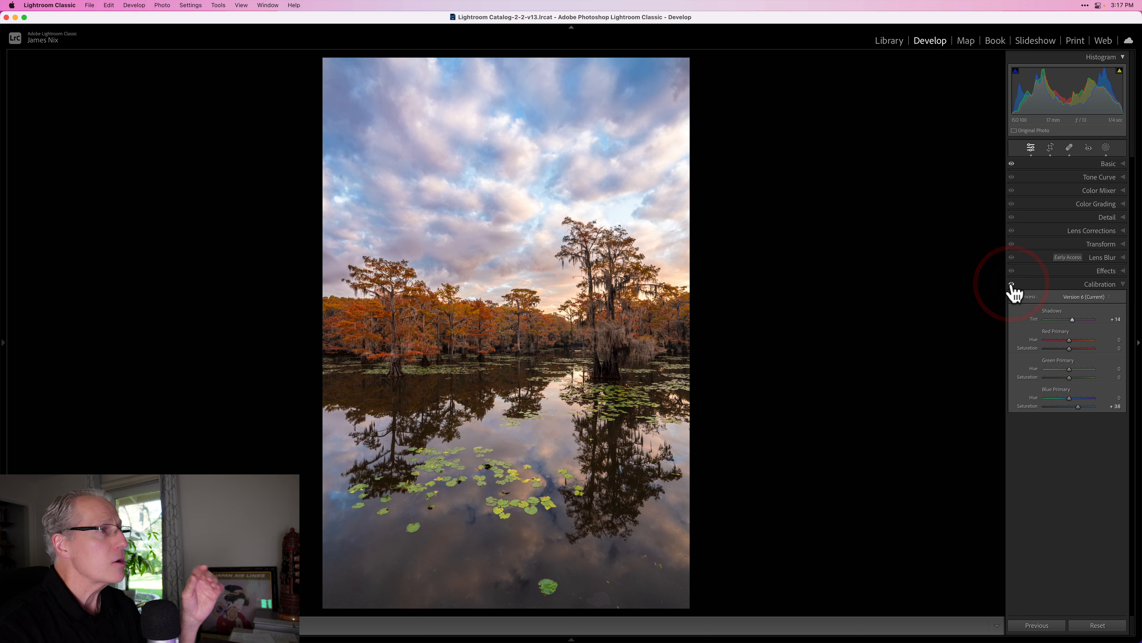
click(1036, 285)
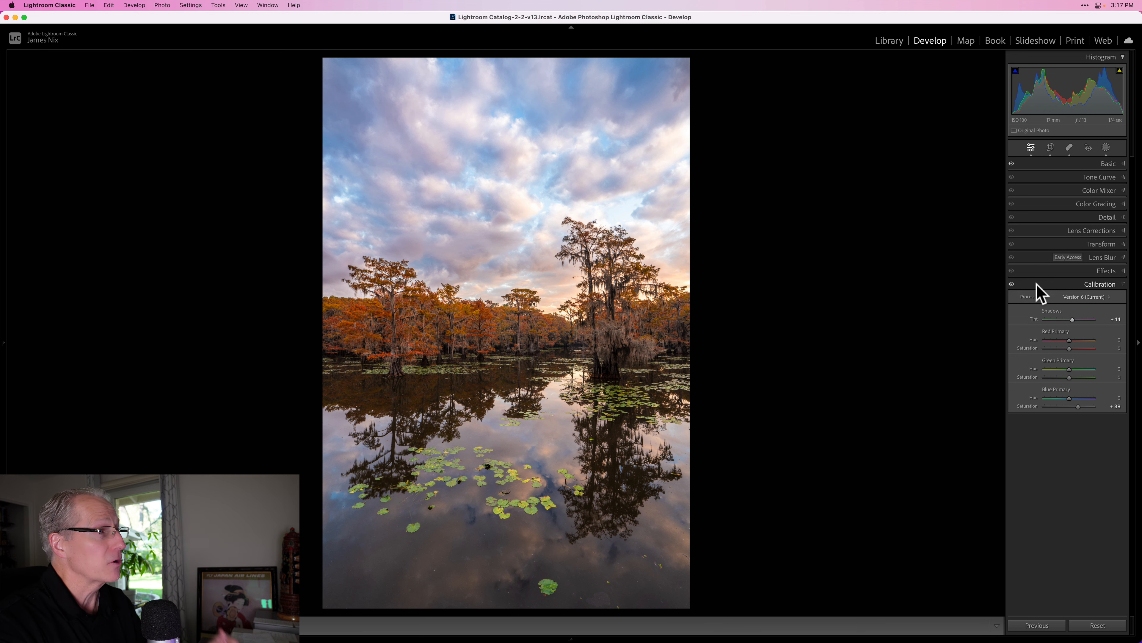
key(backslash)
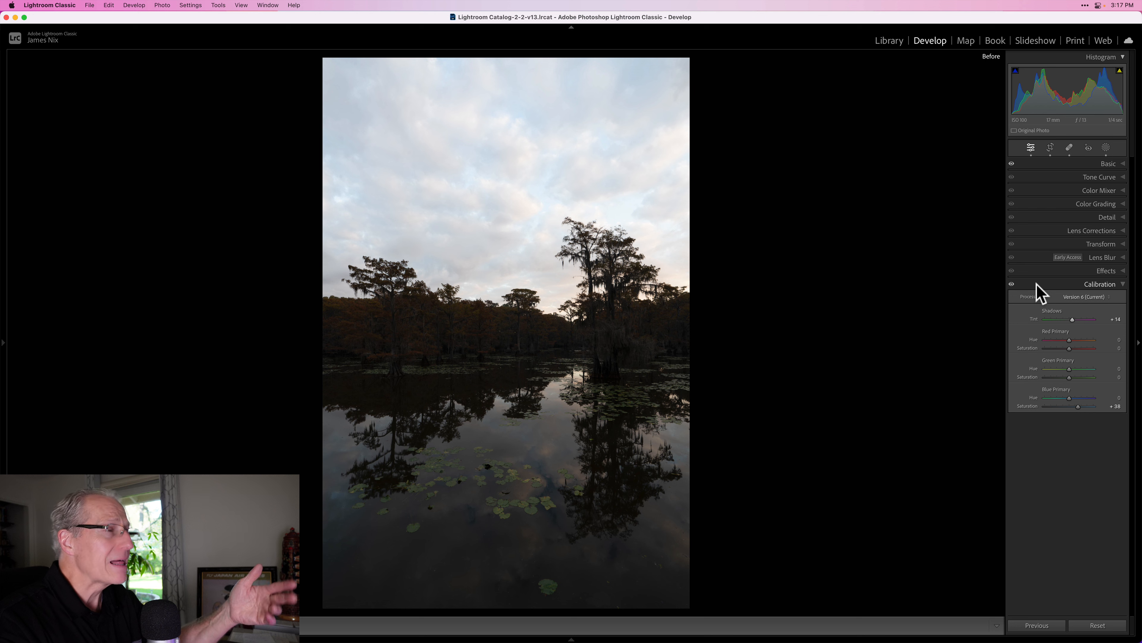
key(backslash)
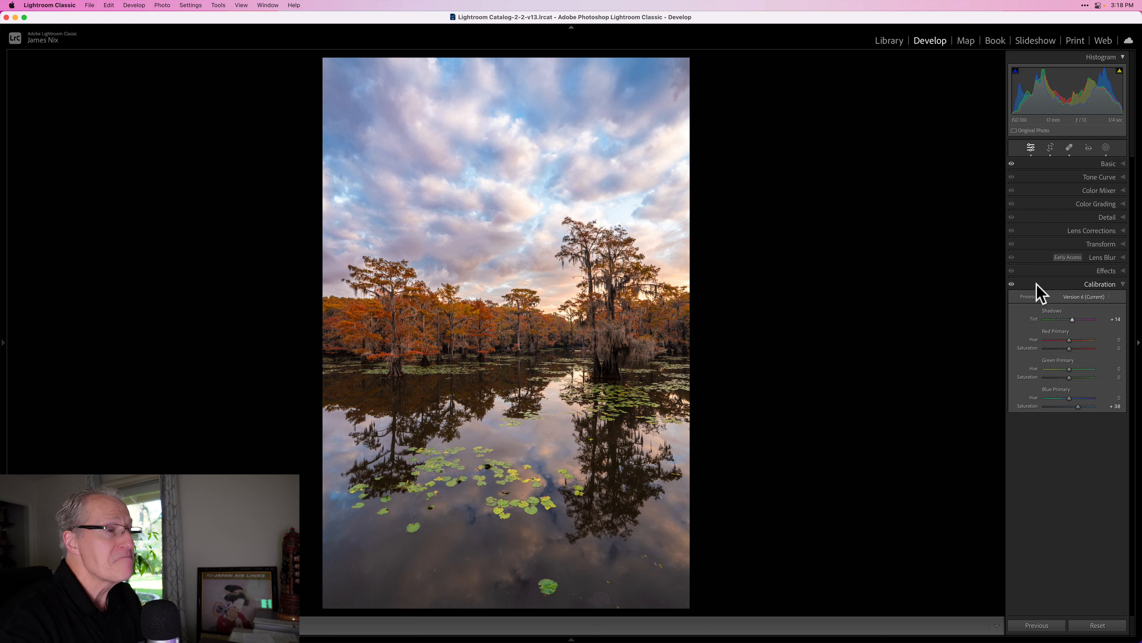